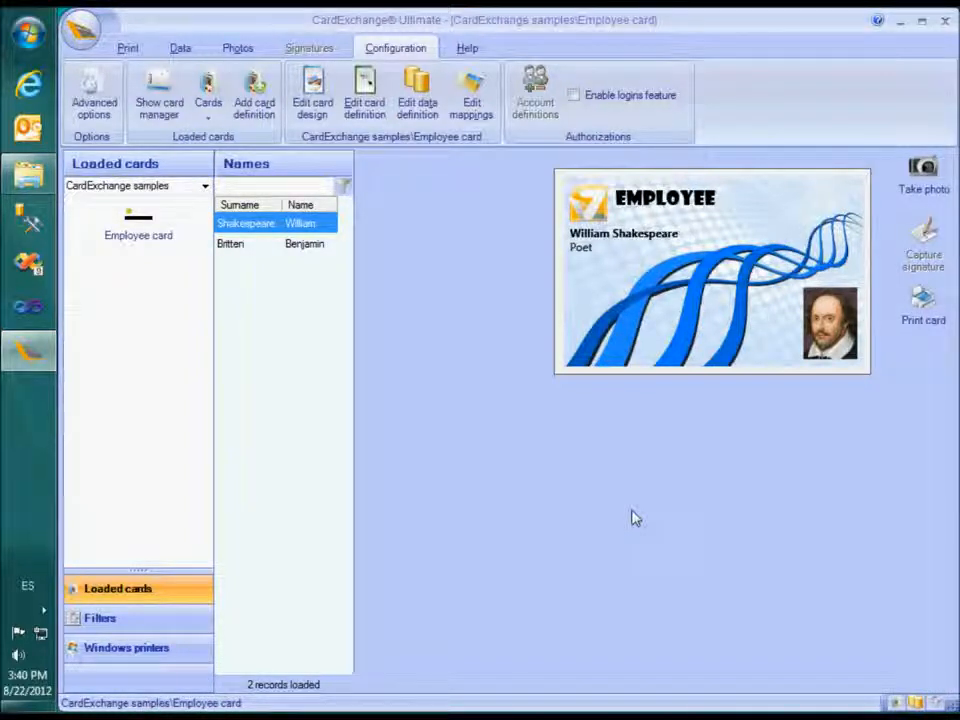
Open the Employee card design and set the template's card height to 4.25" in its page setup
left_click(308, 92)
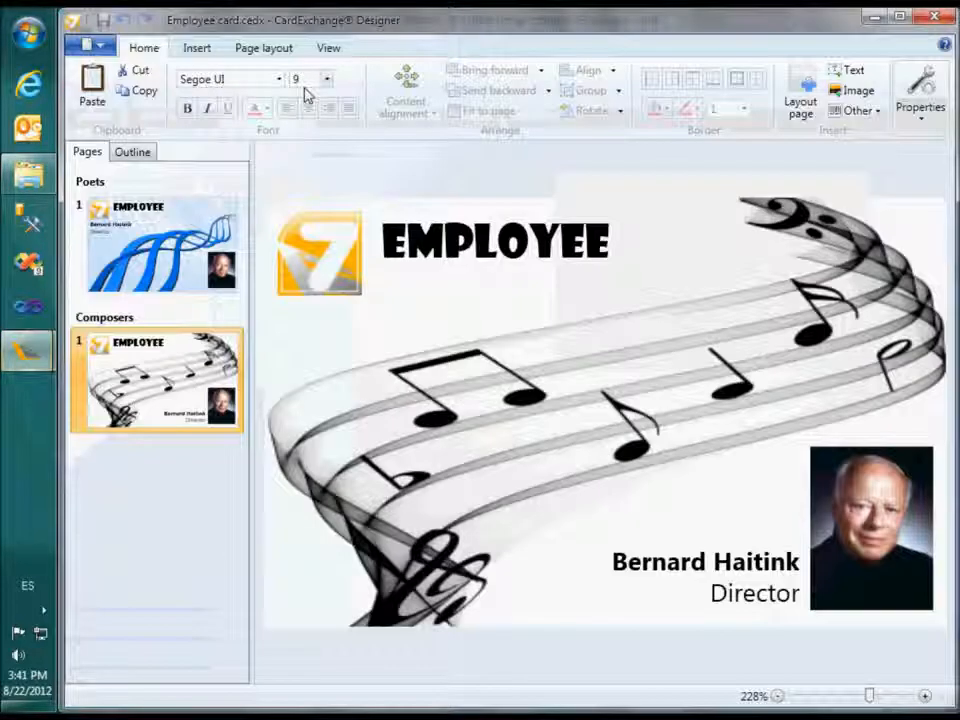
left_click(92, 46)
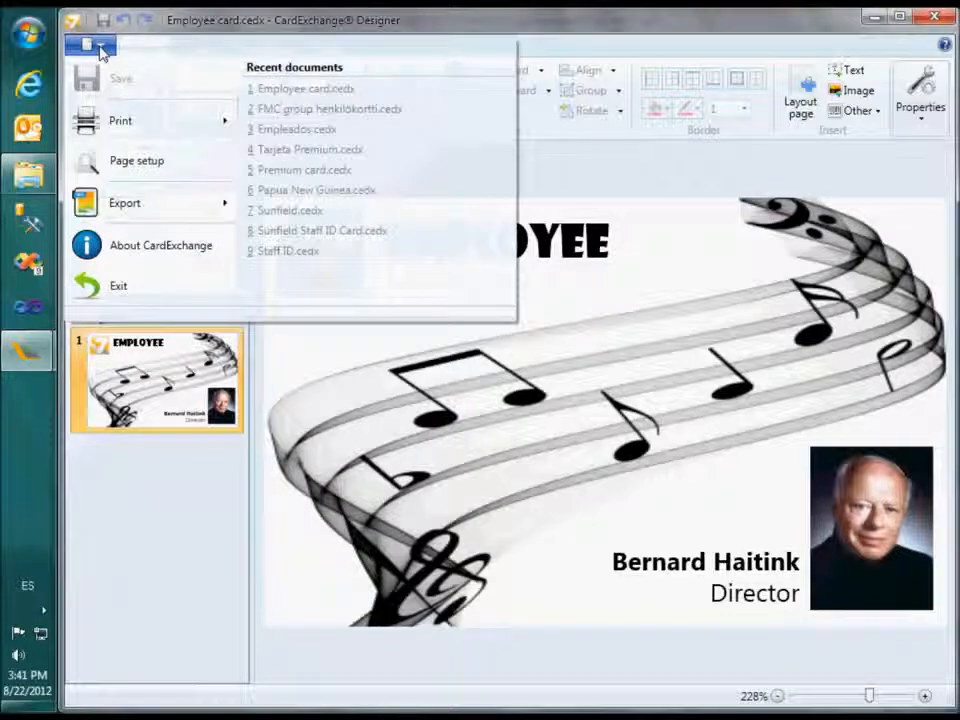
left_click(126, 162)
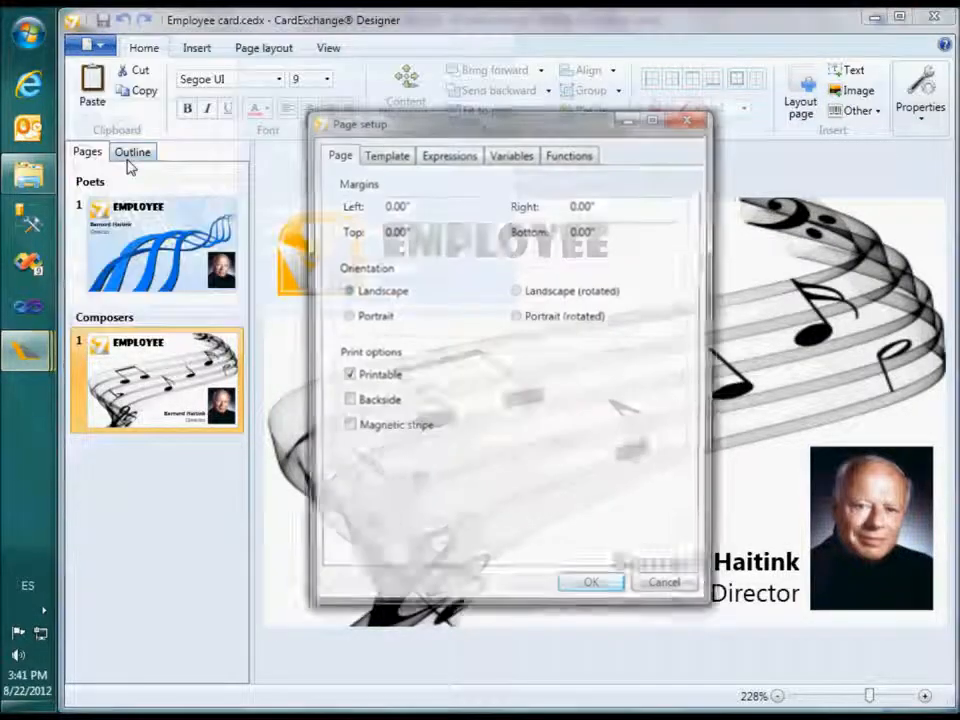
left_click(380, 156)
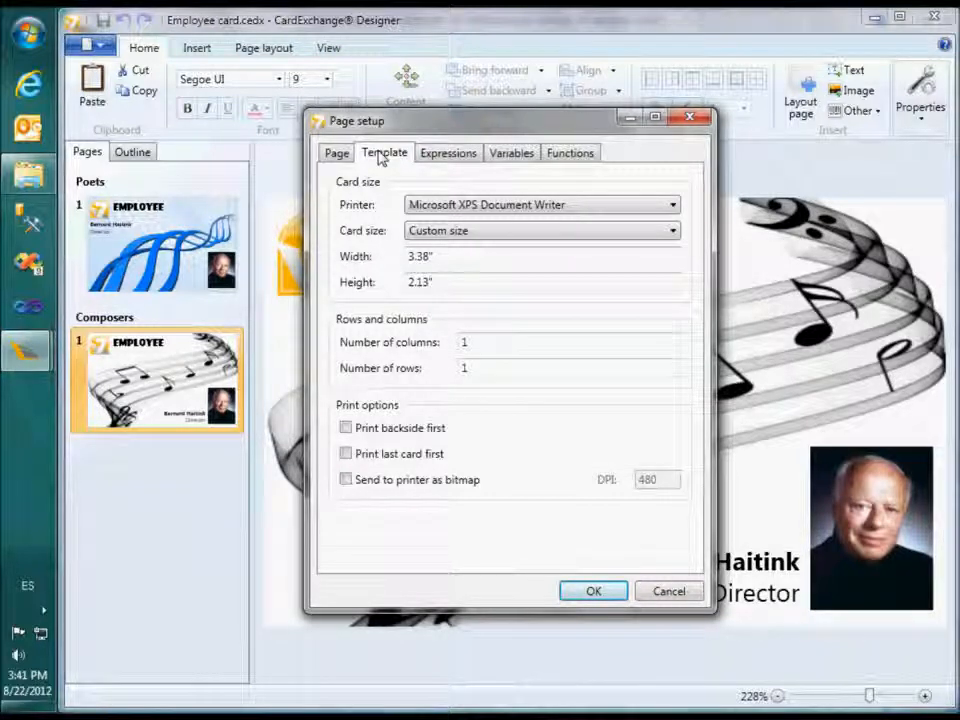
left_click(455, 284)
type("4.25")
left_click(455, 284)
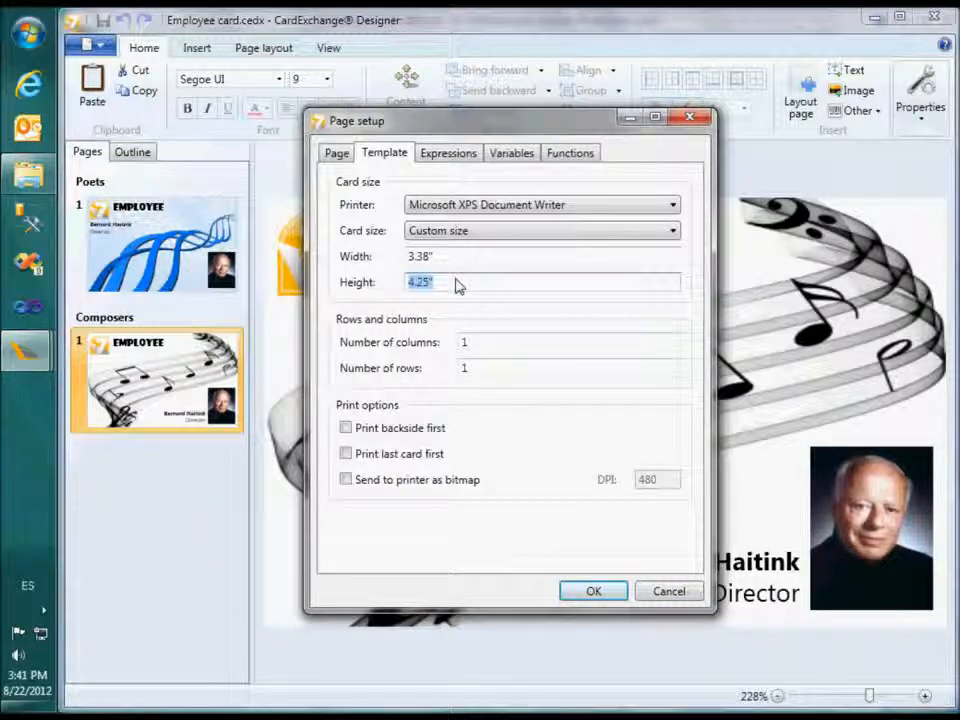
Set the template's number of rows to 2 and close the design, saving the changes
left_click(523, 371)
key("BackSpace")
type("2")
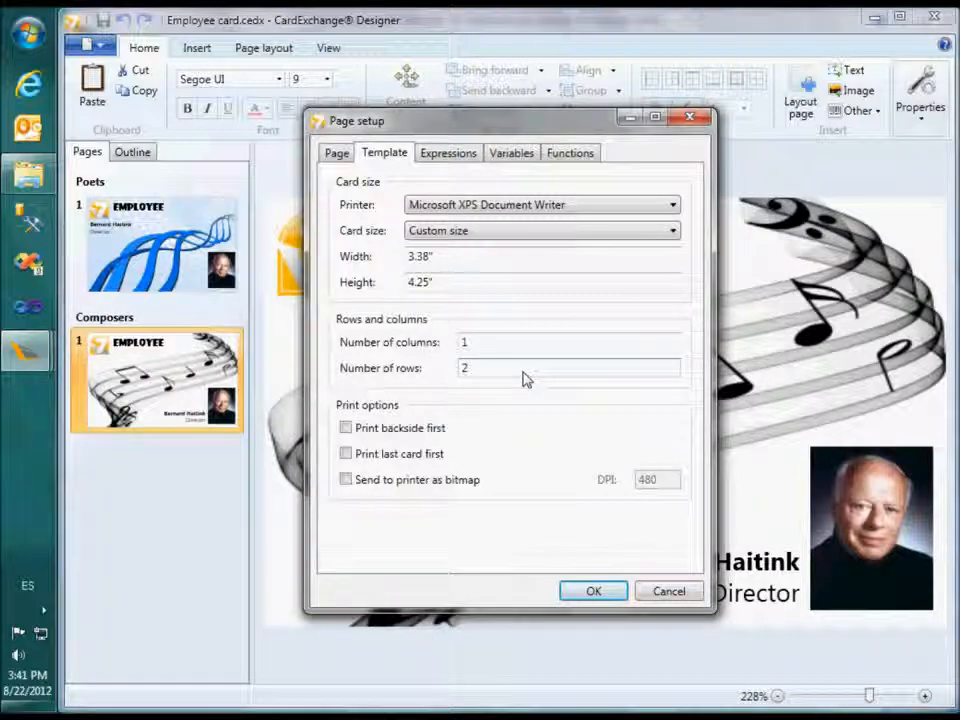
left_click(594, 590)
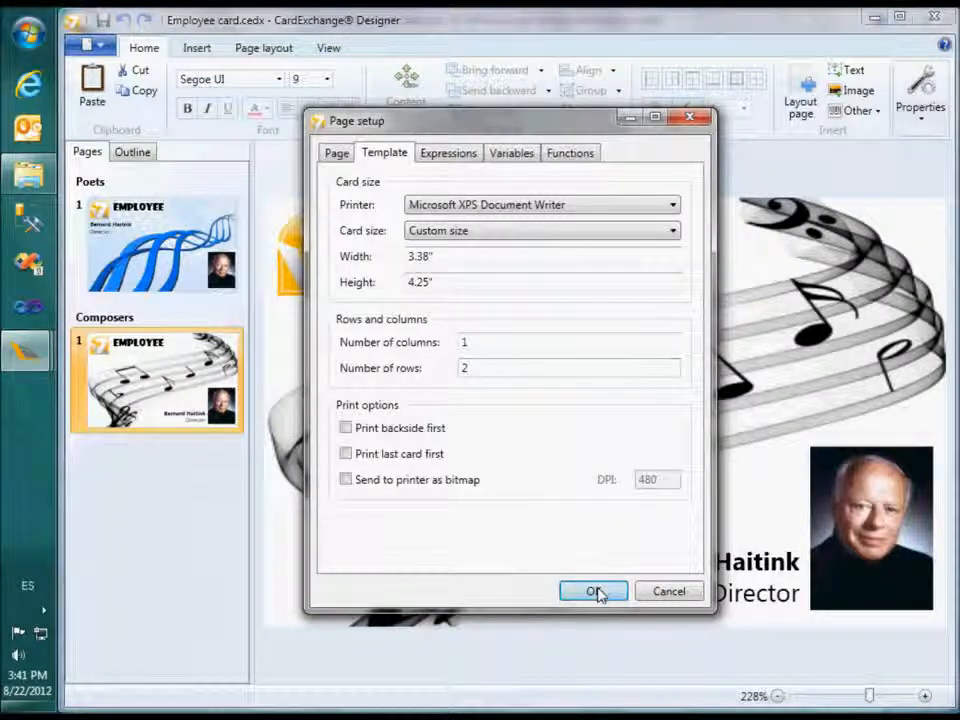
left_click(934, 18)
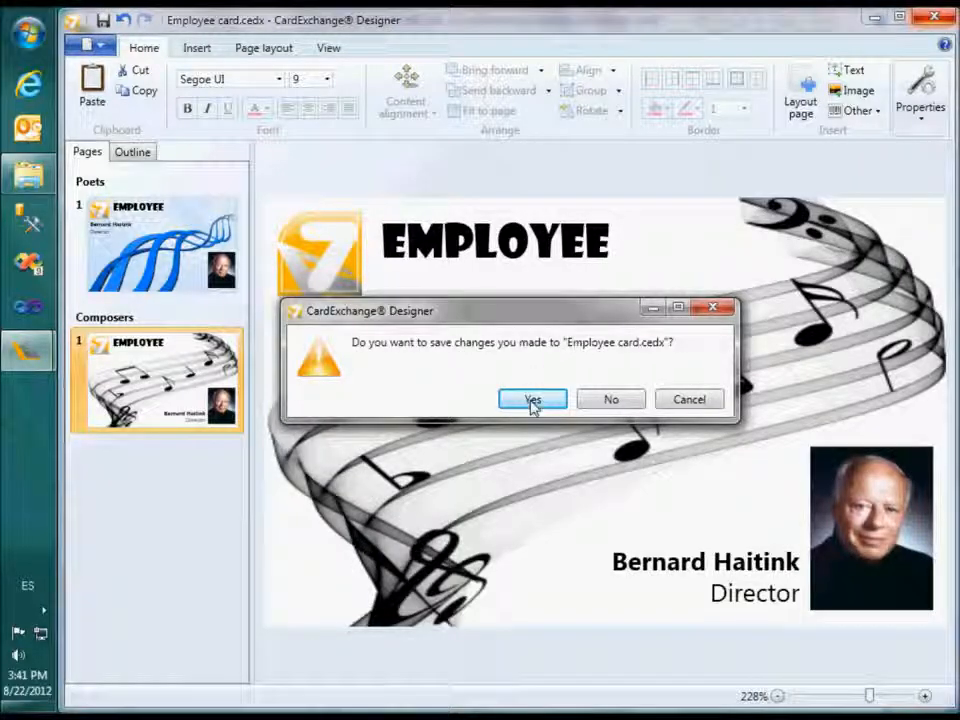
left_click(532, 400)
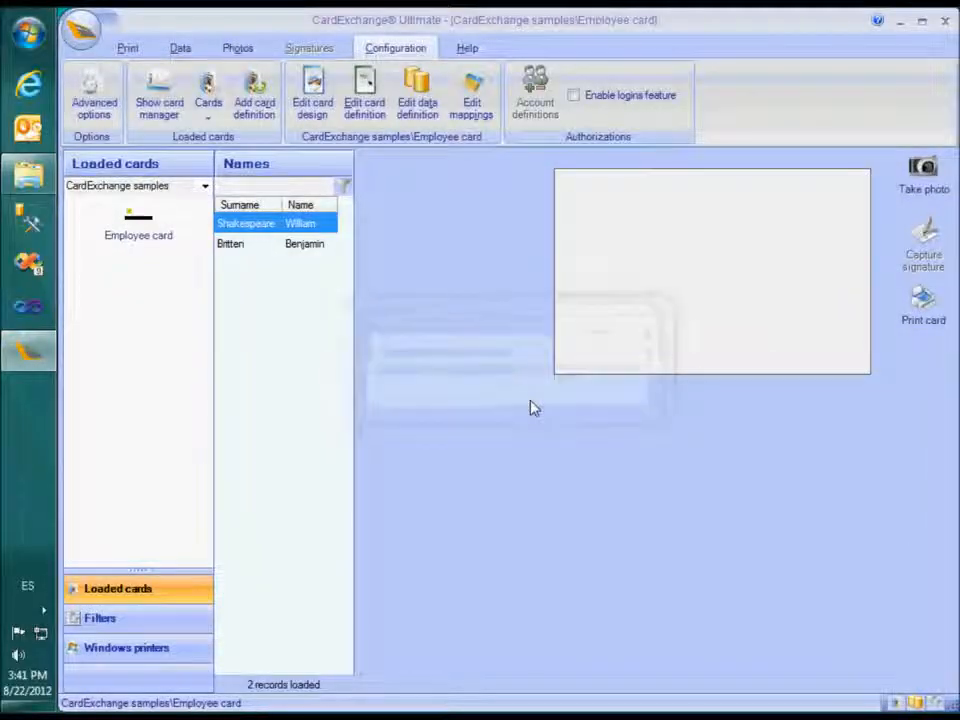
Print both records together with Microsoft XPS Document Writer to Test.xps, replacing the existing file
left_click(231, 244, "ctrl")
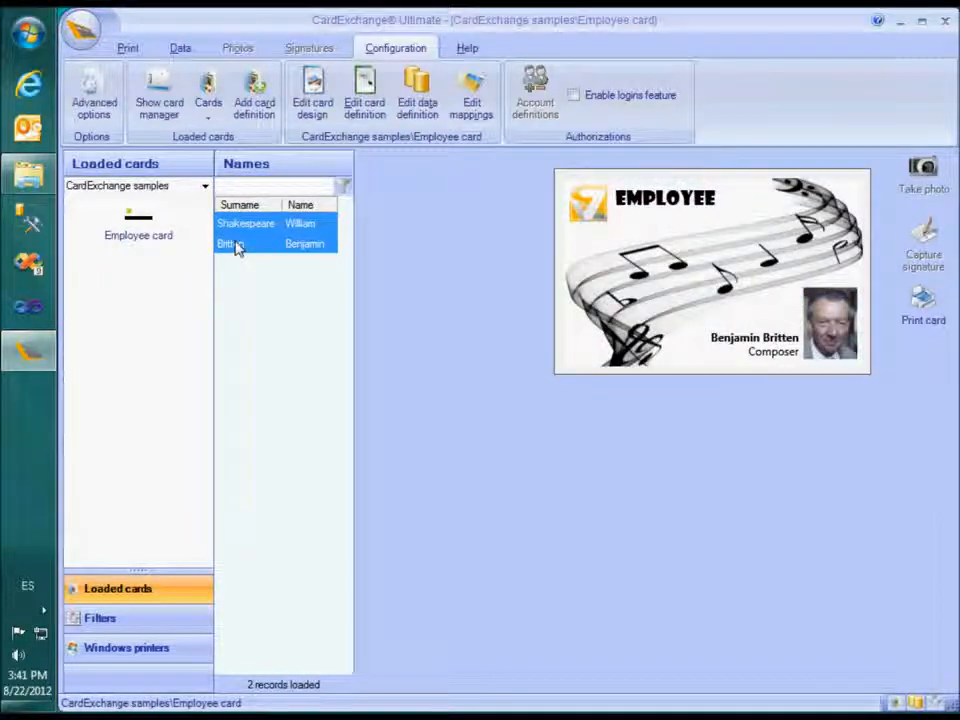
key("ctrl+p")
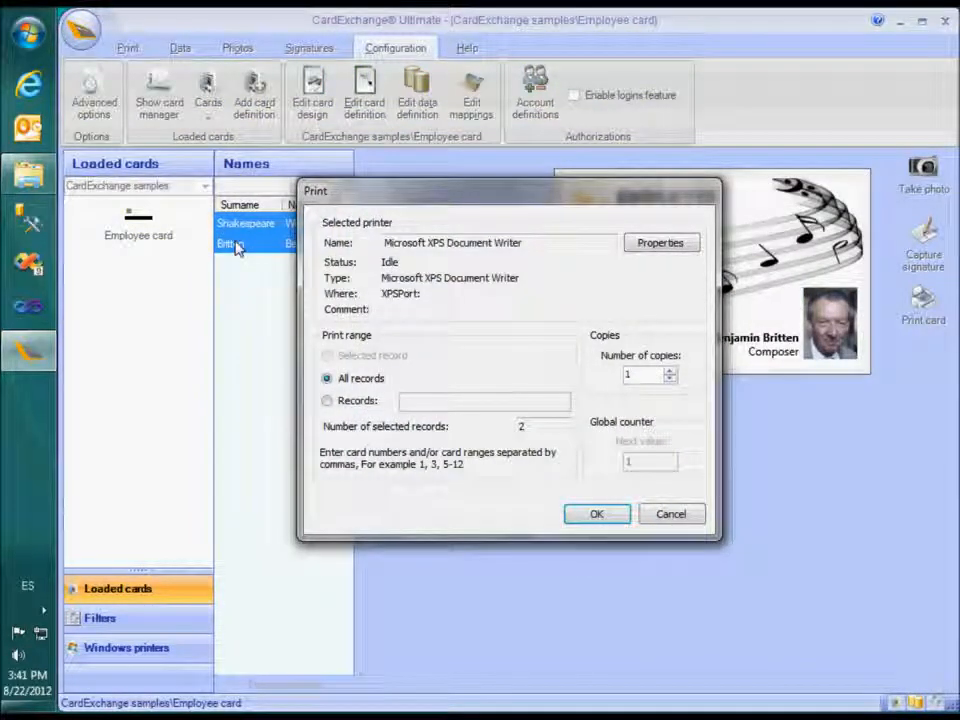
left_click(596, 514)
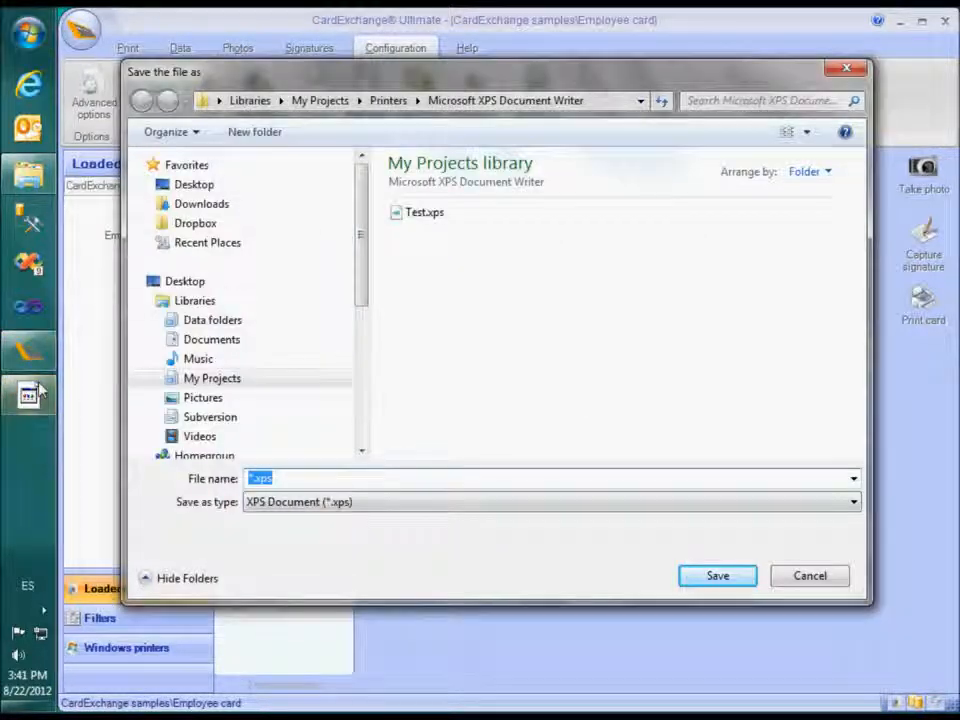
left_click(424, 212)
left_click(718, 577)
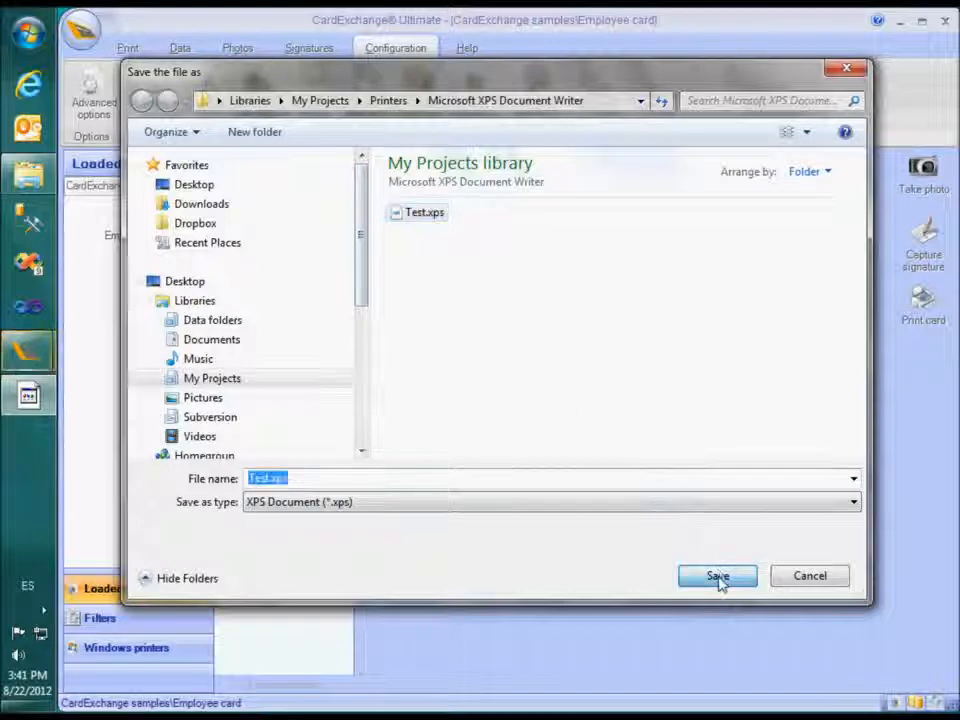
left_click(564, 375)
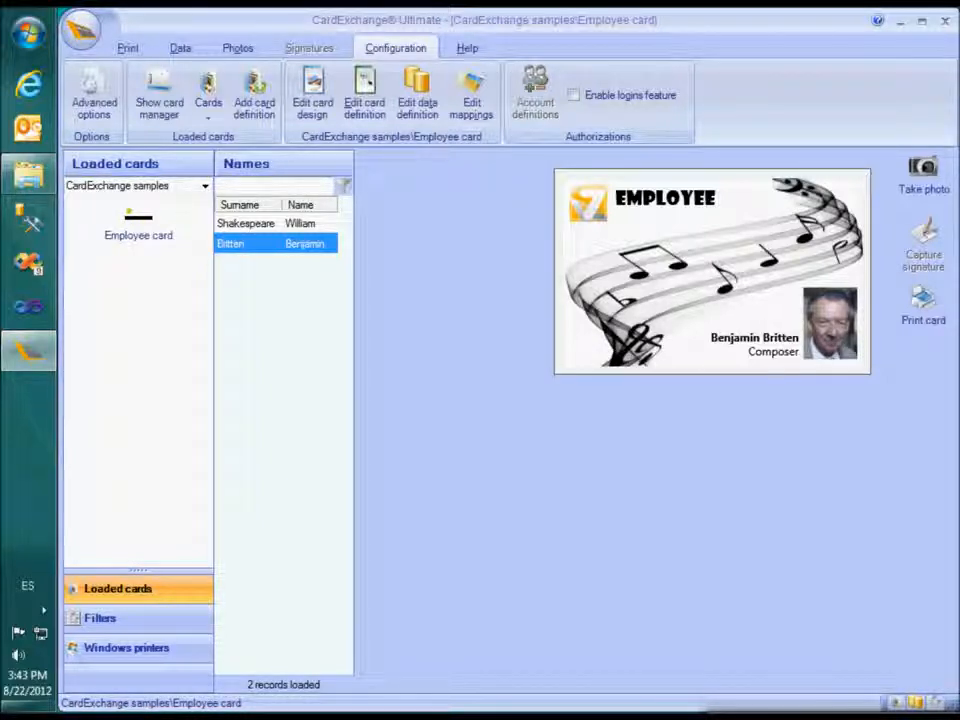
Add a layout page to the Employee card design and check the page setup options of both Composers pages
left_click(316, 102)
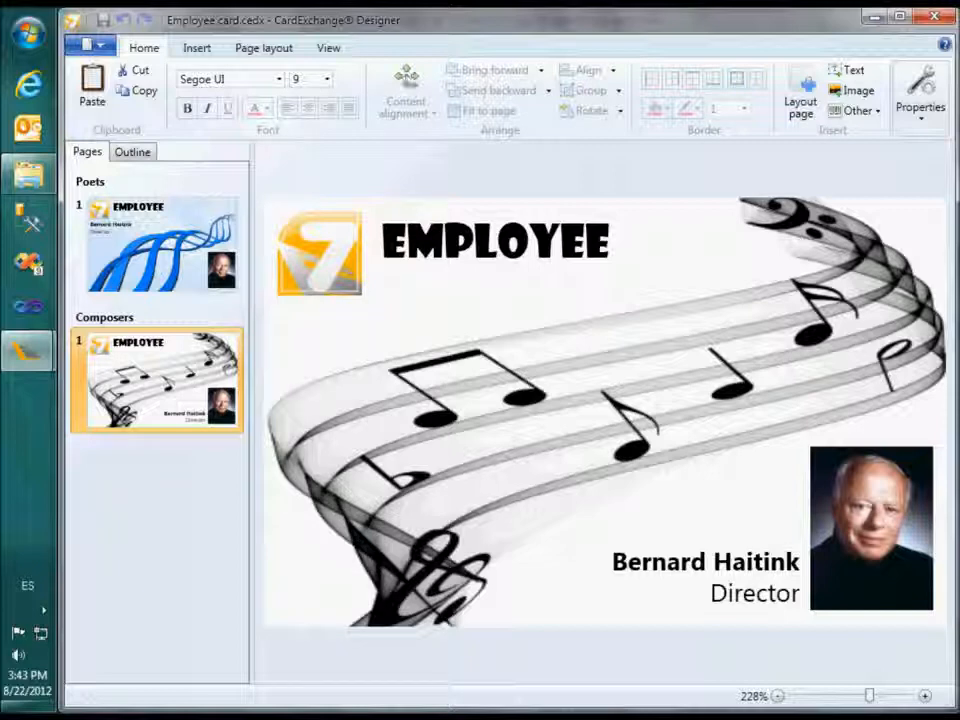
left_click(810, 103)
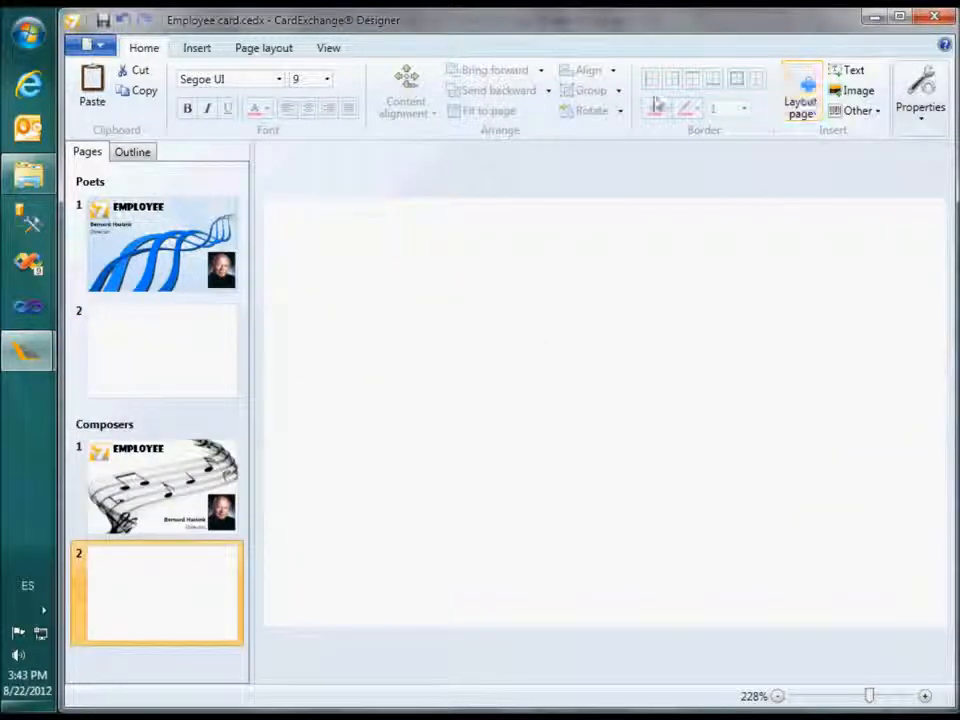
left_click(263, 47)
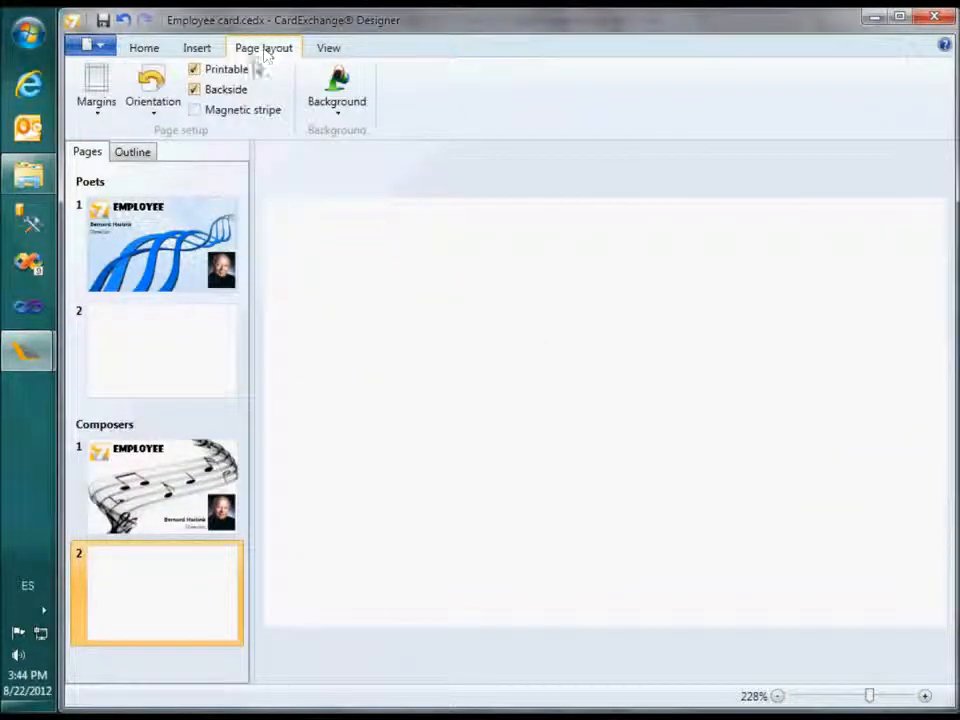
left_click(165, 481)
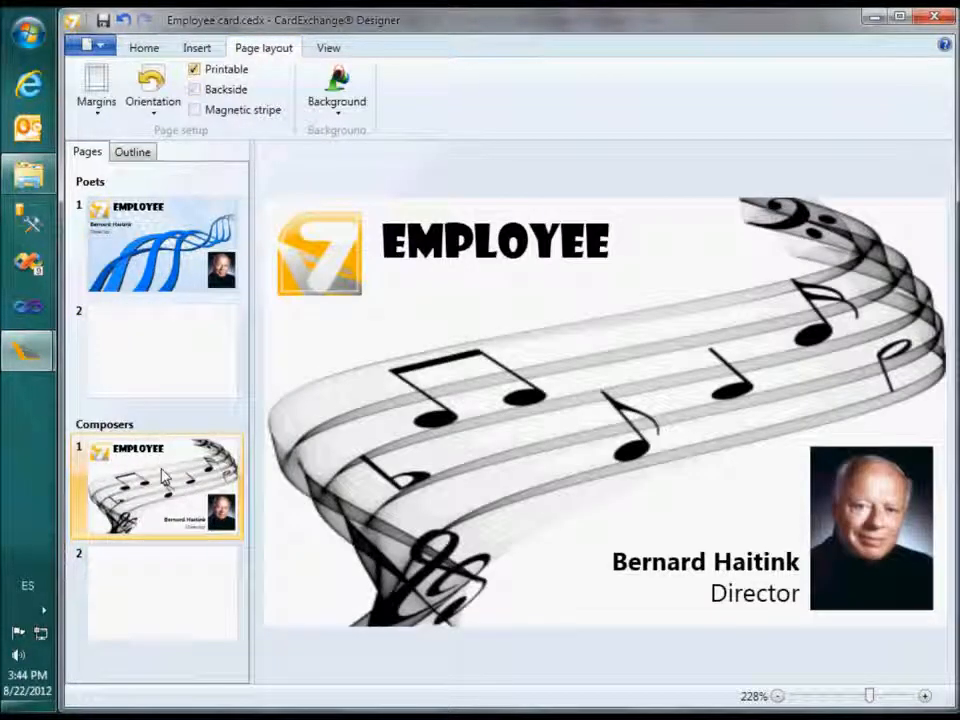
left_click(167, 587)
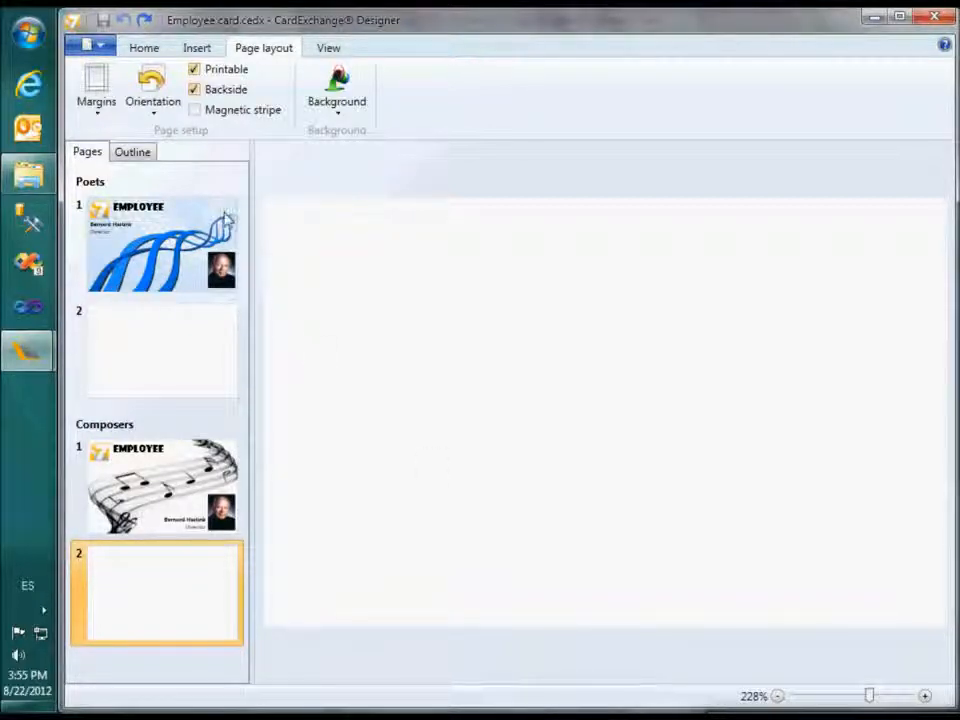
left_click(143, 48)
left_click(848, 71)
left_click_drag(301, 230, 905, 481)
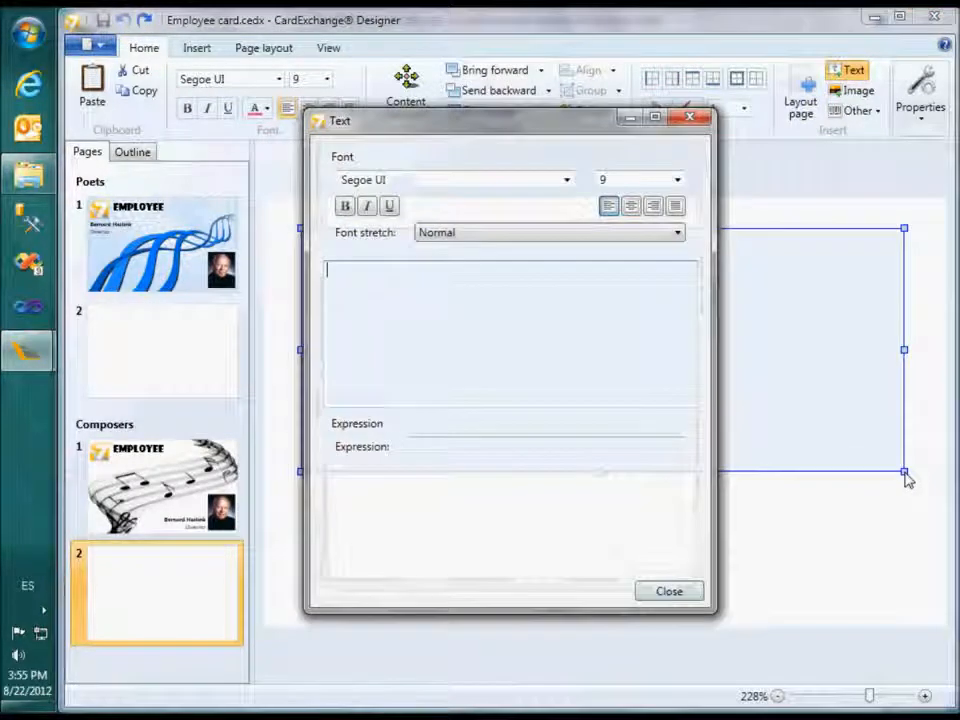
type("If you find this card and would like to know how it was designed, please visit our website on www.cardexchangesolution.com and discover the possibilities of CardExchange")
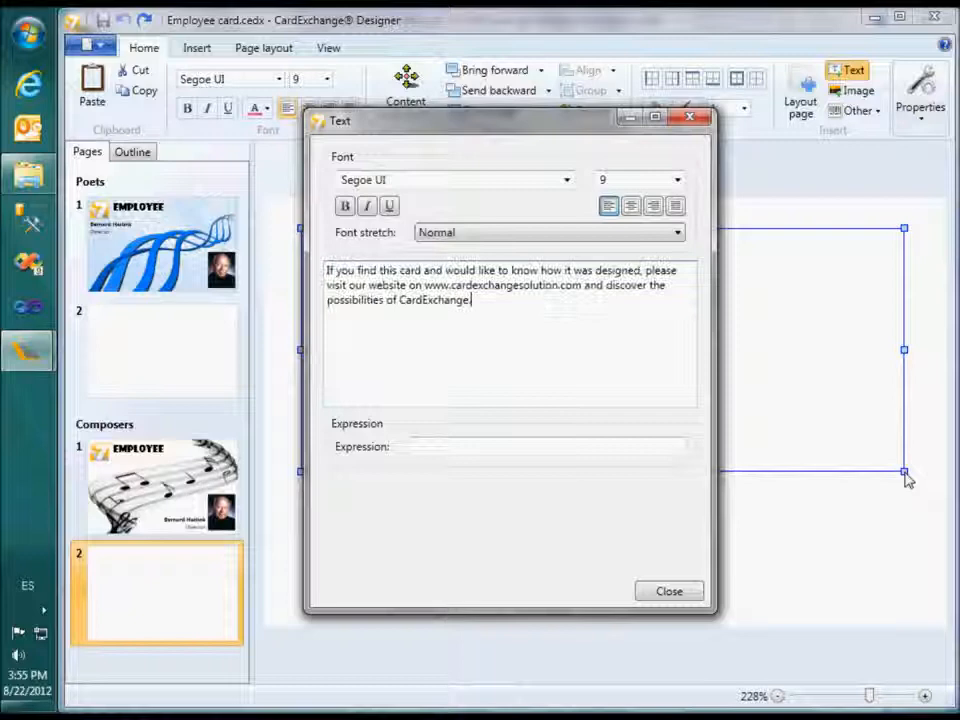
left_click(679, 594)
Insert an image frame at the lower right of Composers page 2 and set its expression to IDPhoto
left_click(855, 90)
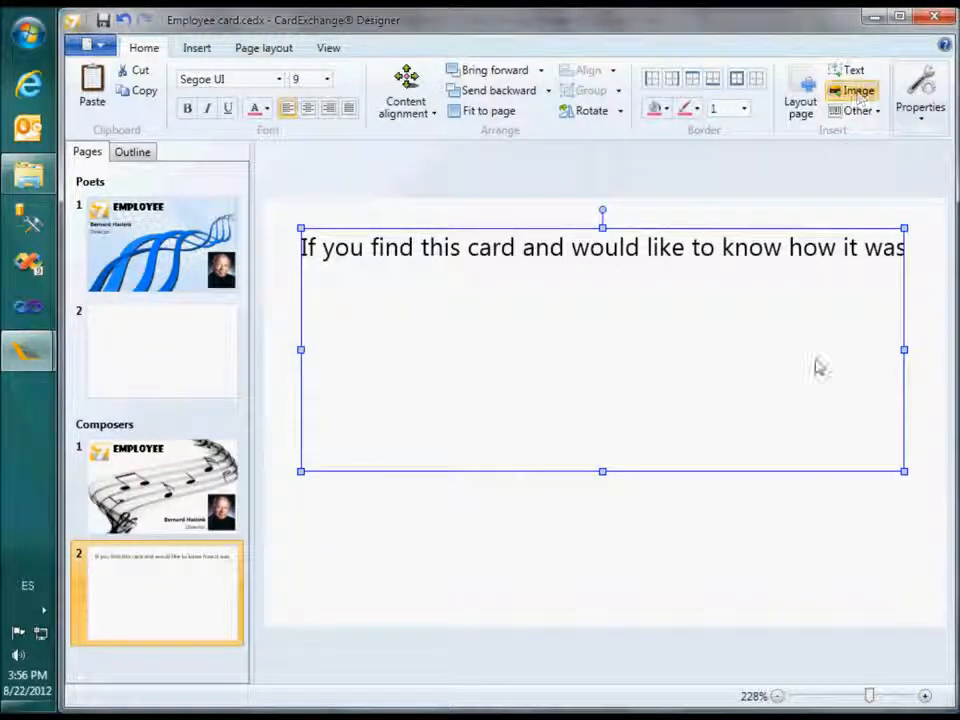
left_click_drag(828, 507, 899, 614)
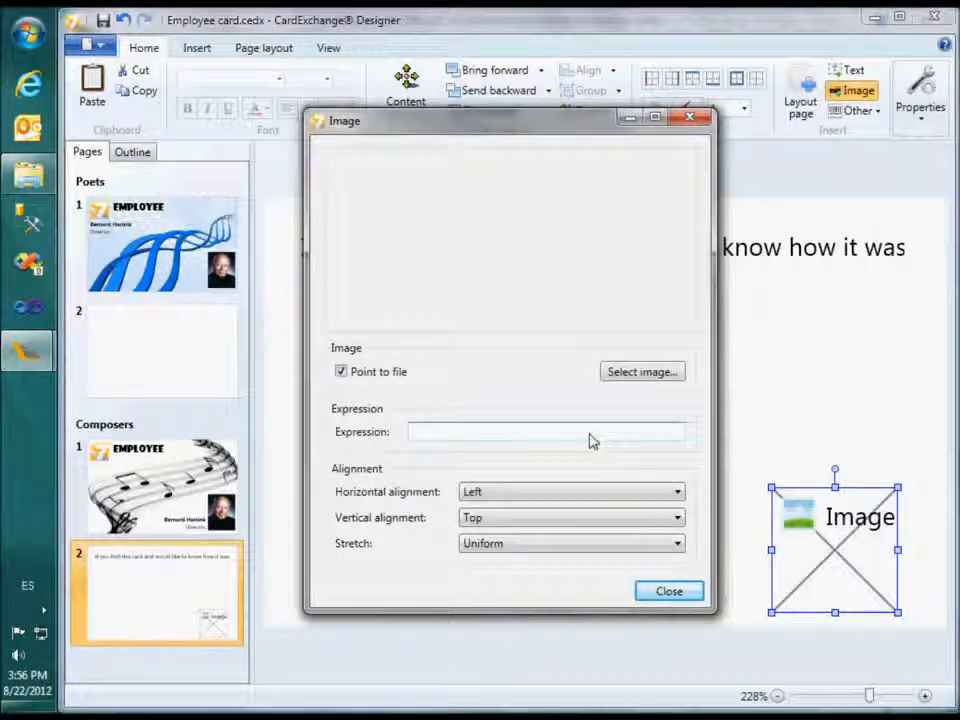
type("IDPhoto")
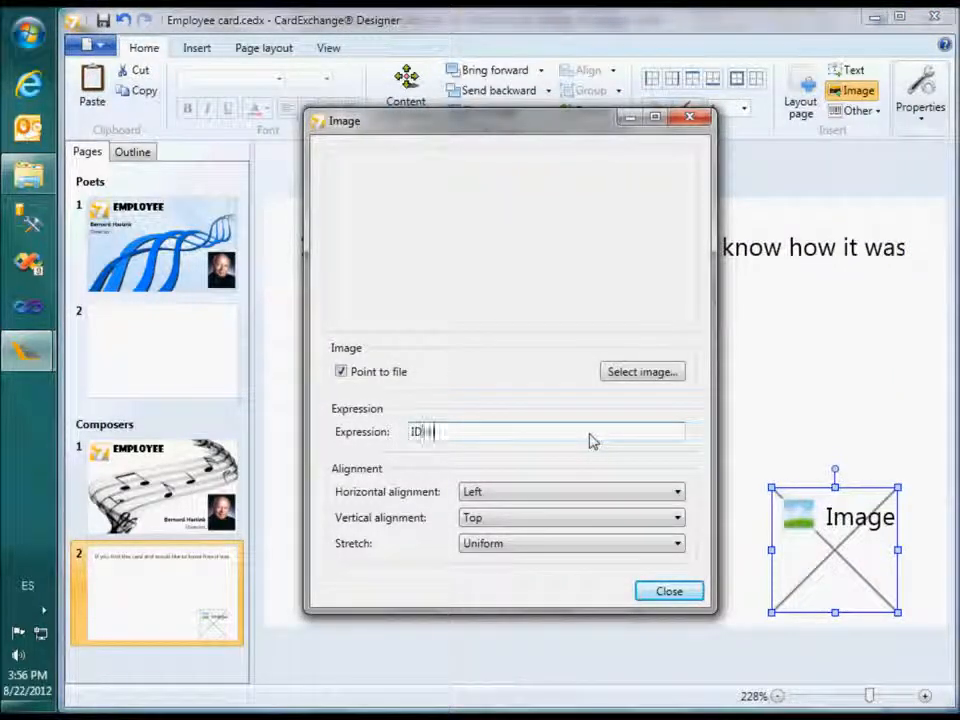
Set the photo's horizontal alignment to Center and its stretch to Uniform to fill
left_click(678, 491)
left_click(662, 532)
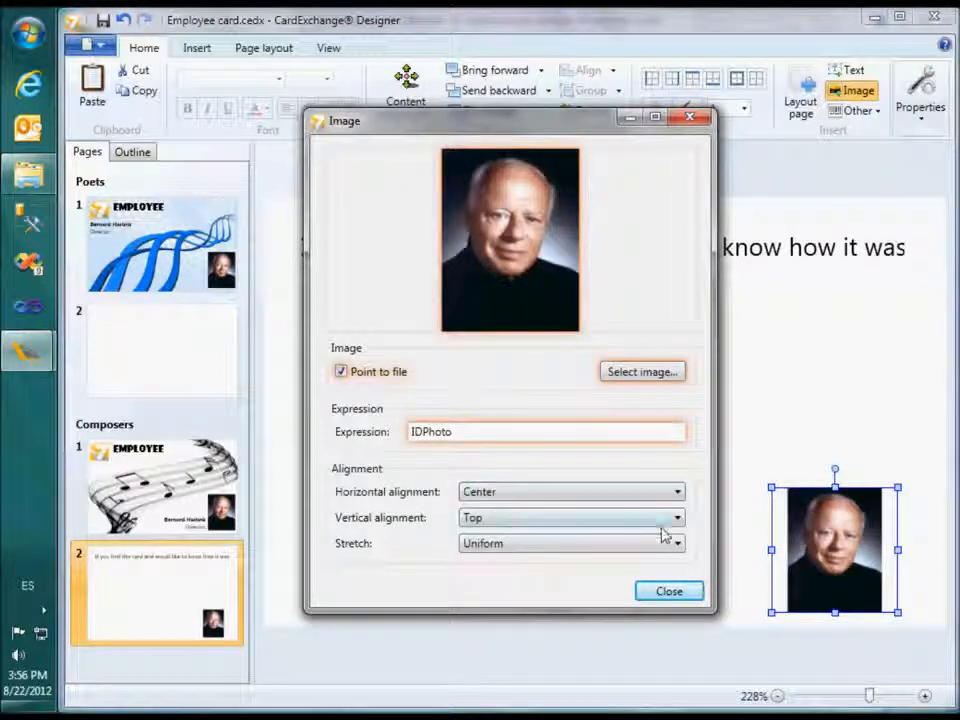
left_click(678, 545)
left_click(643, 606)
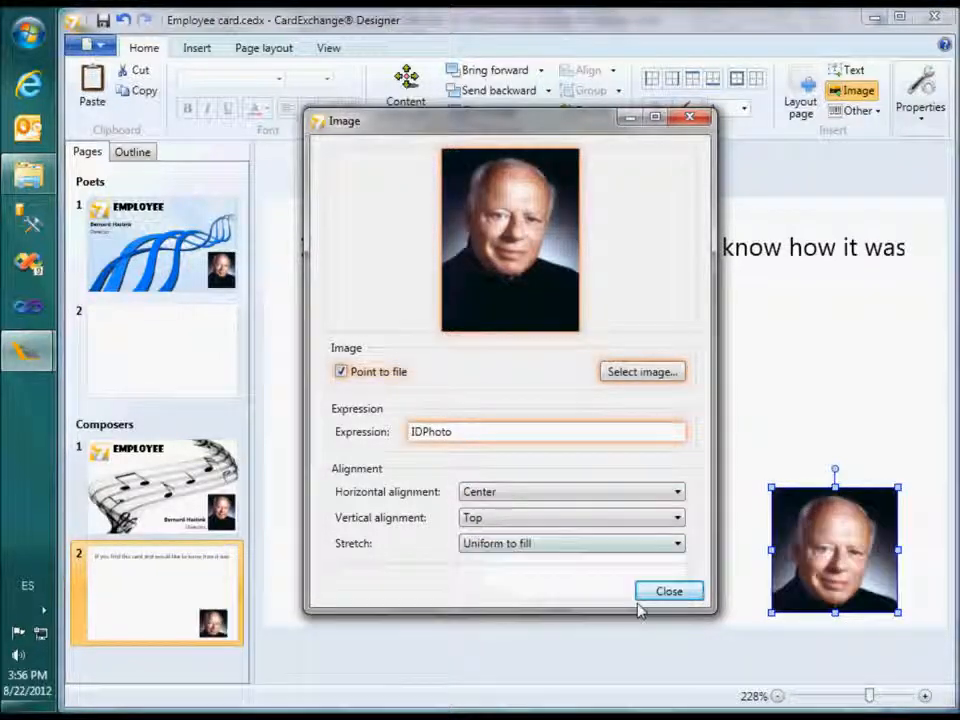
left_click(666, 594)
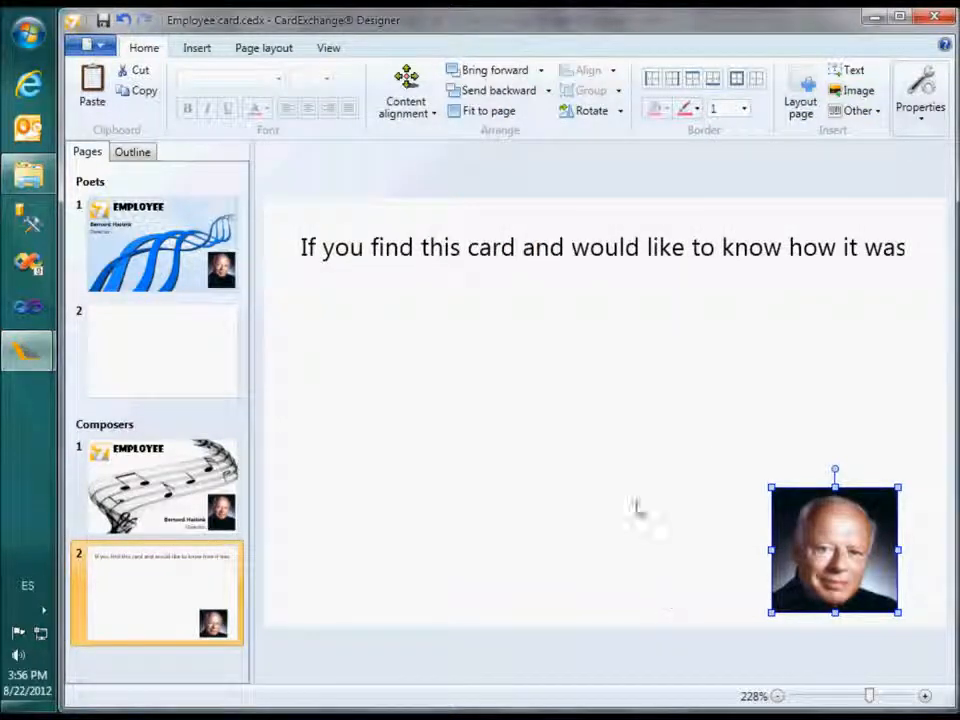
Set the text box's maximum number of lines to 3 and its stretch to Uniform
left_click(536, 258)
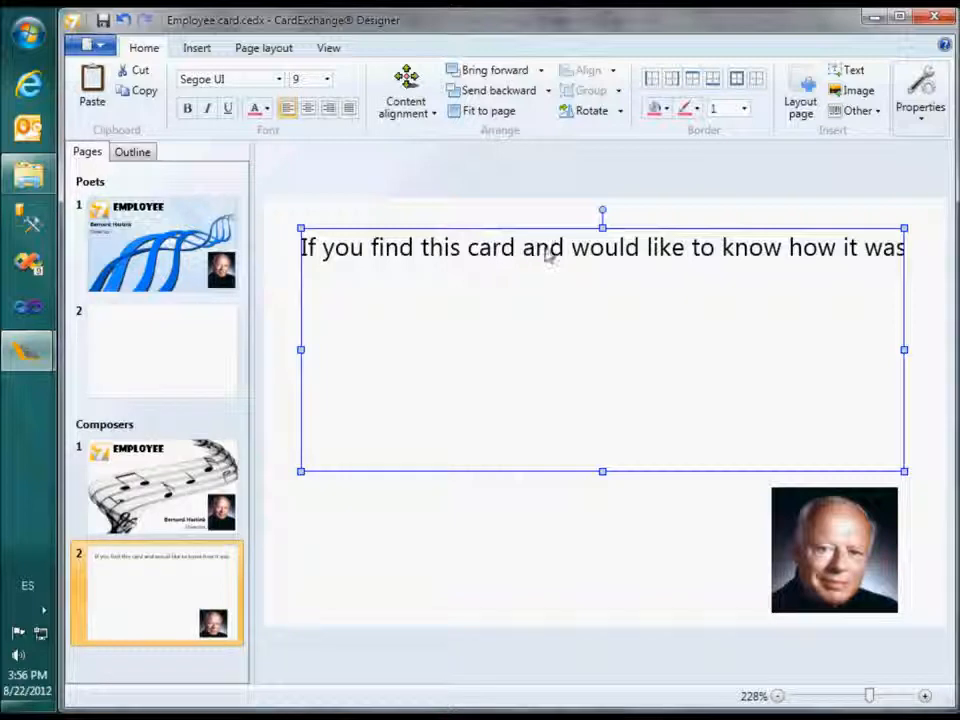
left_click(918, 112)
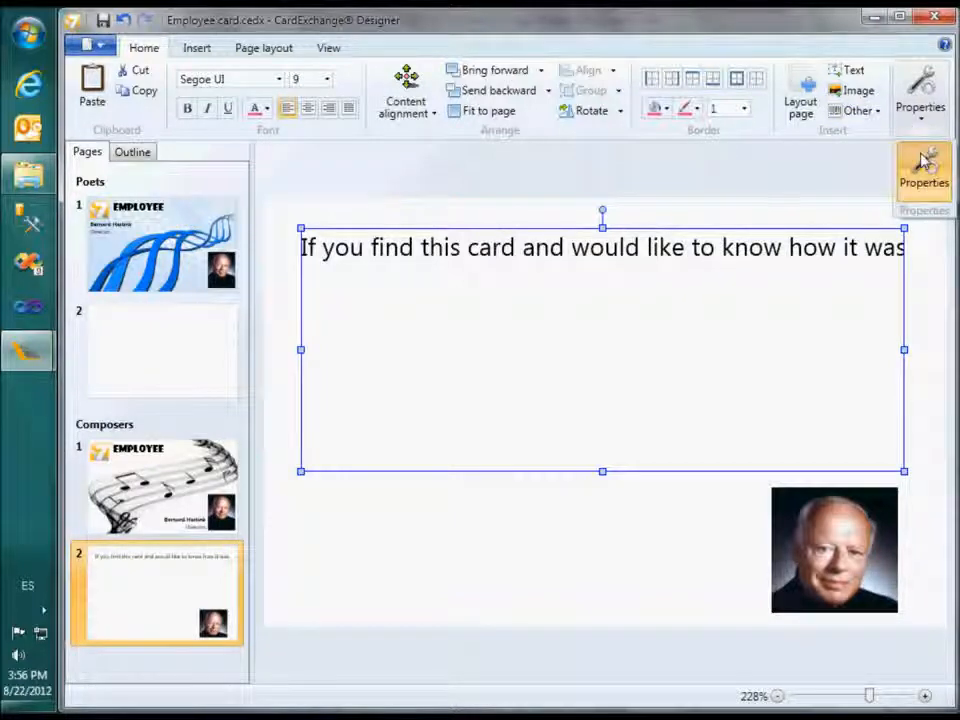
left_click(924, 165)
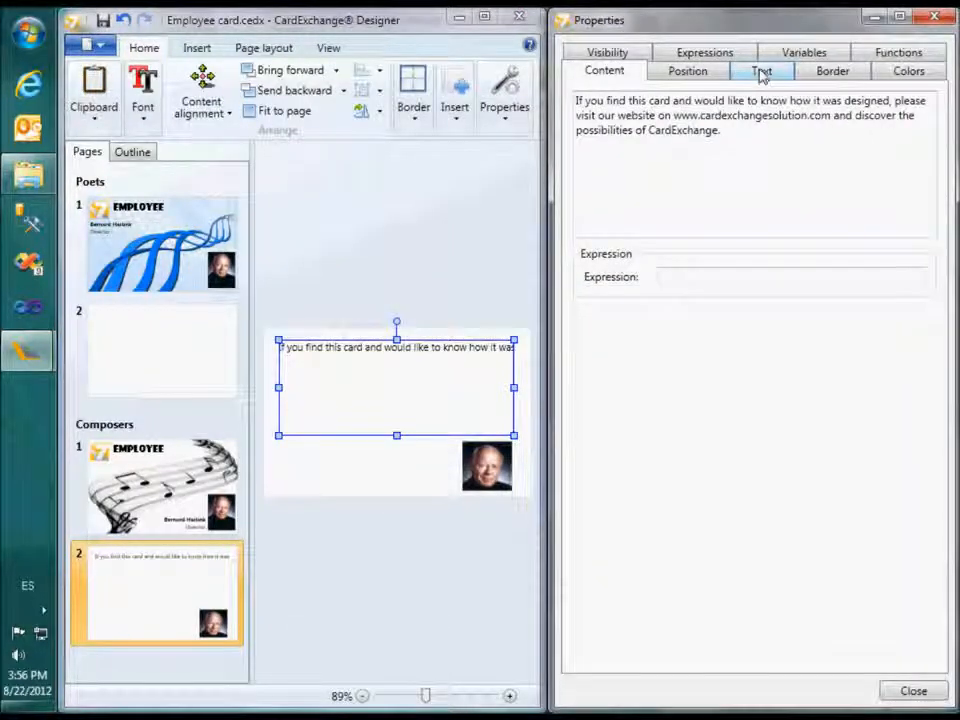
left_click(762, 72)
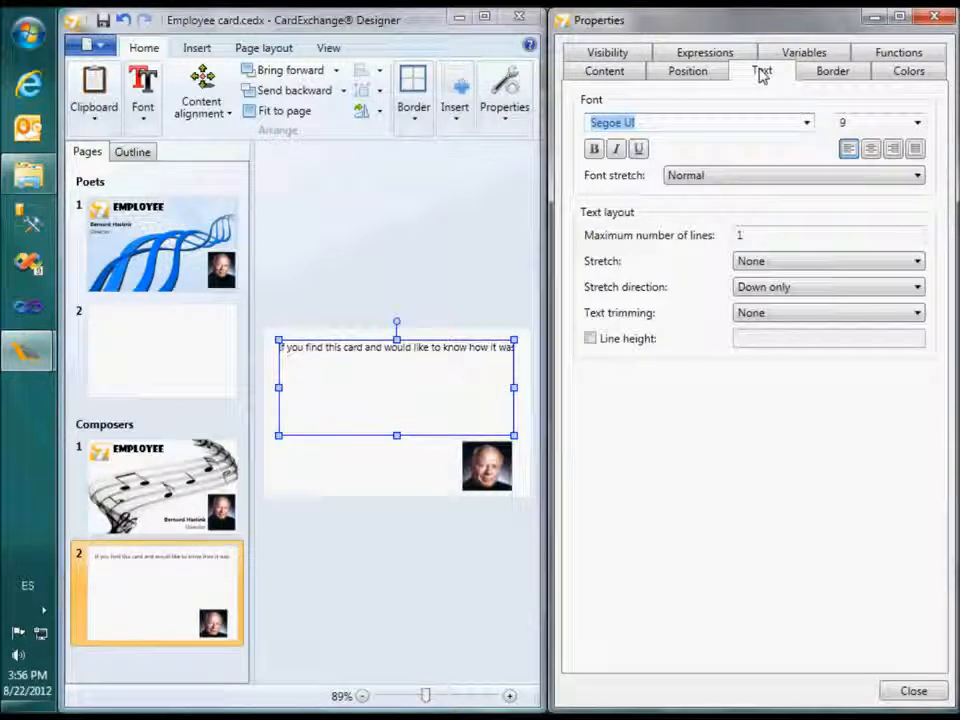
left_click(786, 238)
key("BackSpace")
type("3")
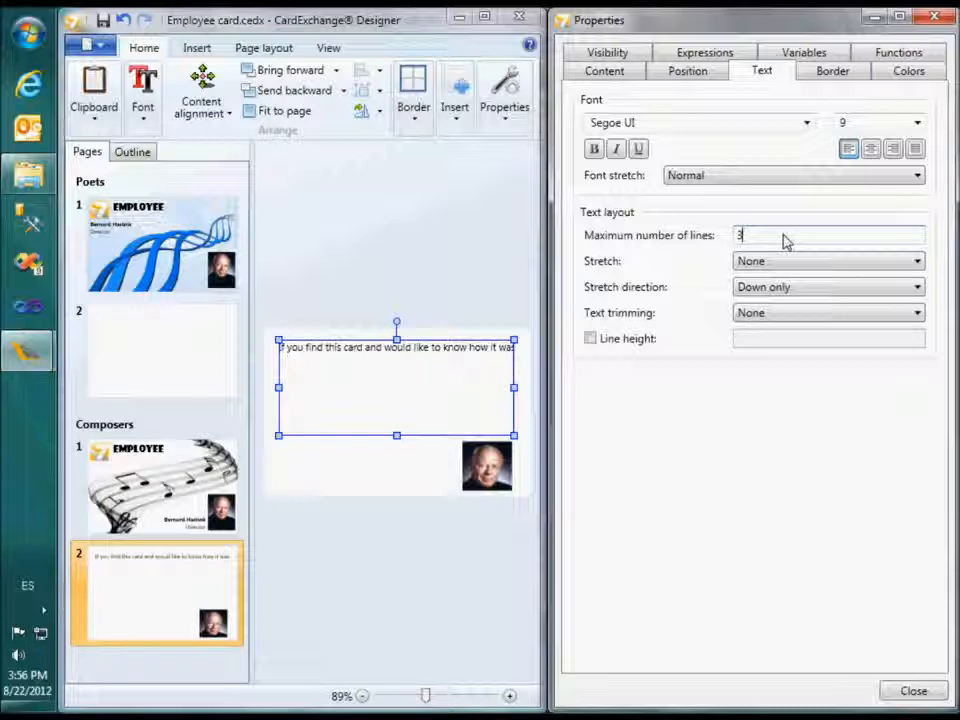
key("Return")
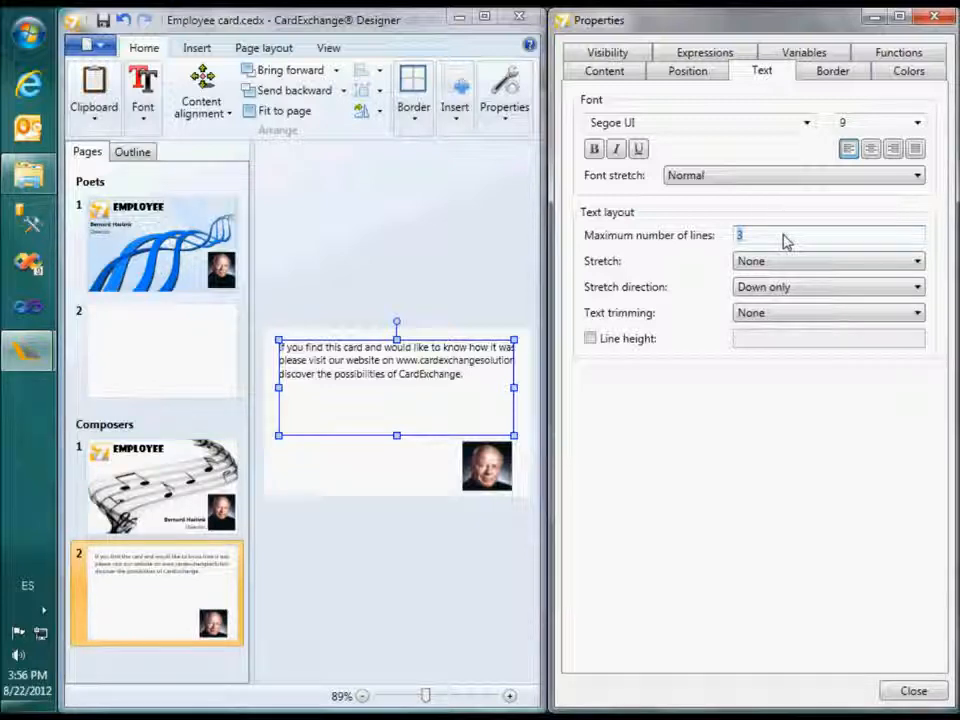
left_click(917, 261)
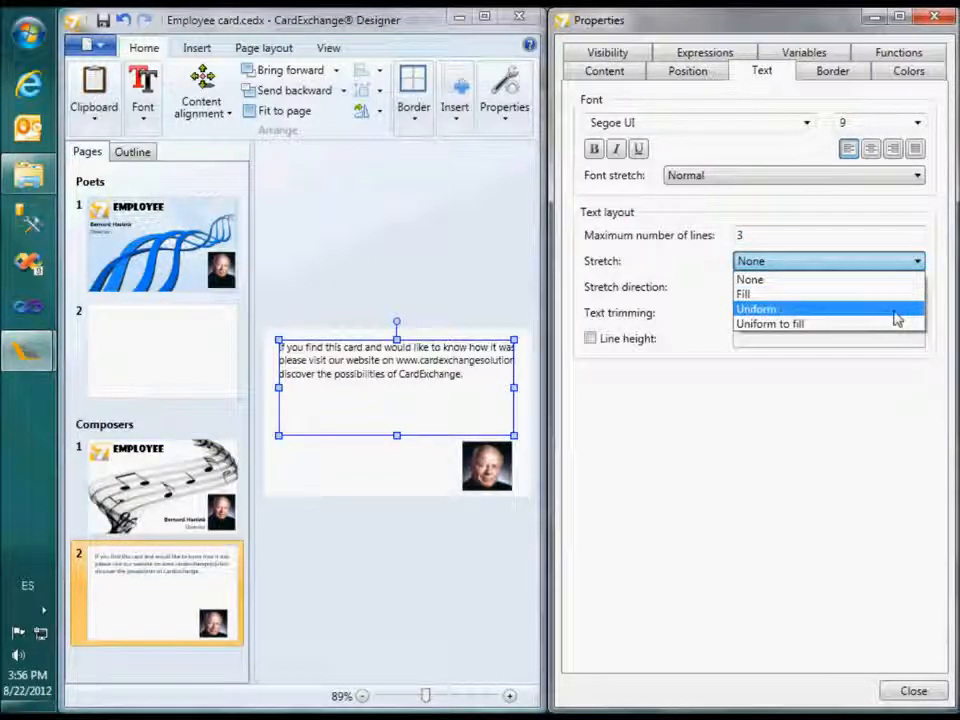
left_click(898, 310)
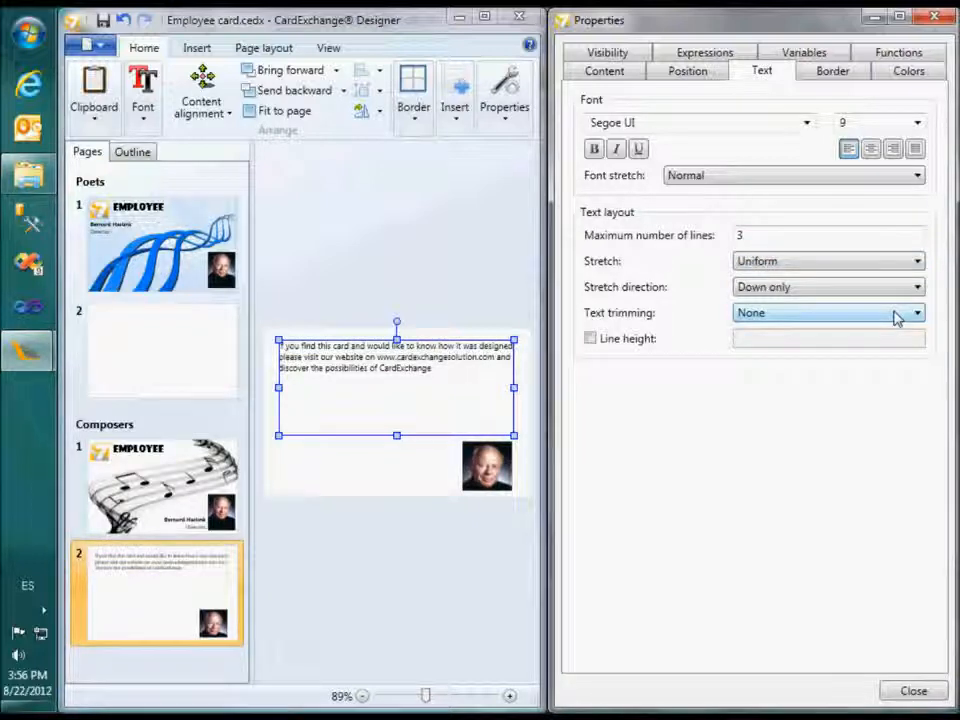
Set the text box's stretch to Fill and its stretch direction to Both
left_click(916, 262)
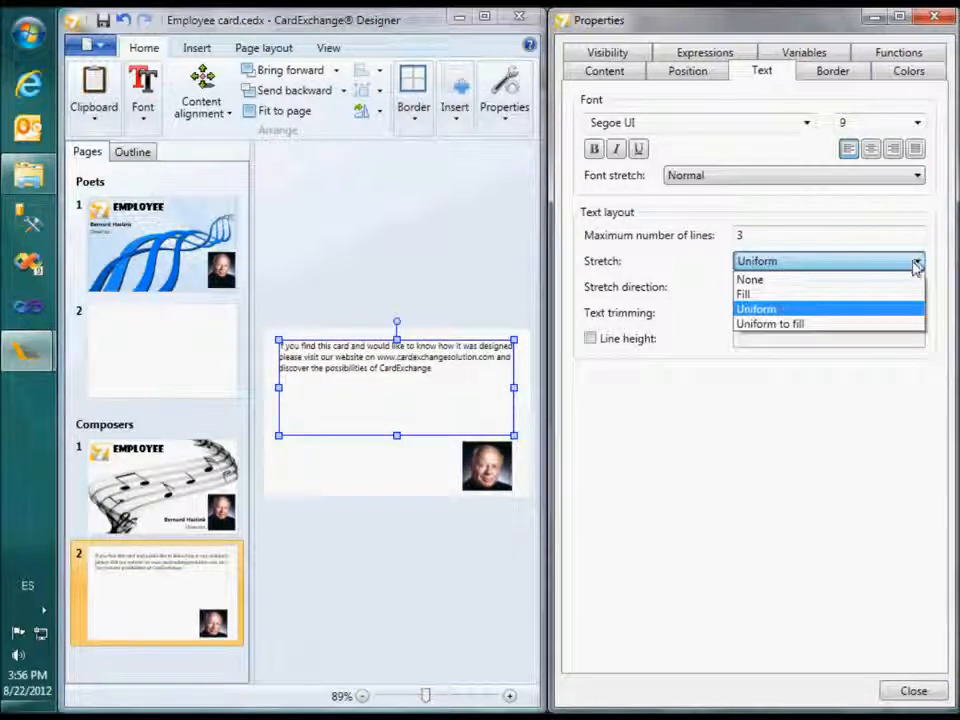
left_click(900, 295)
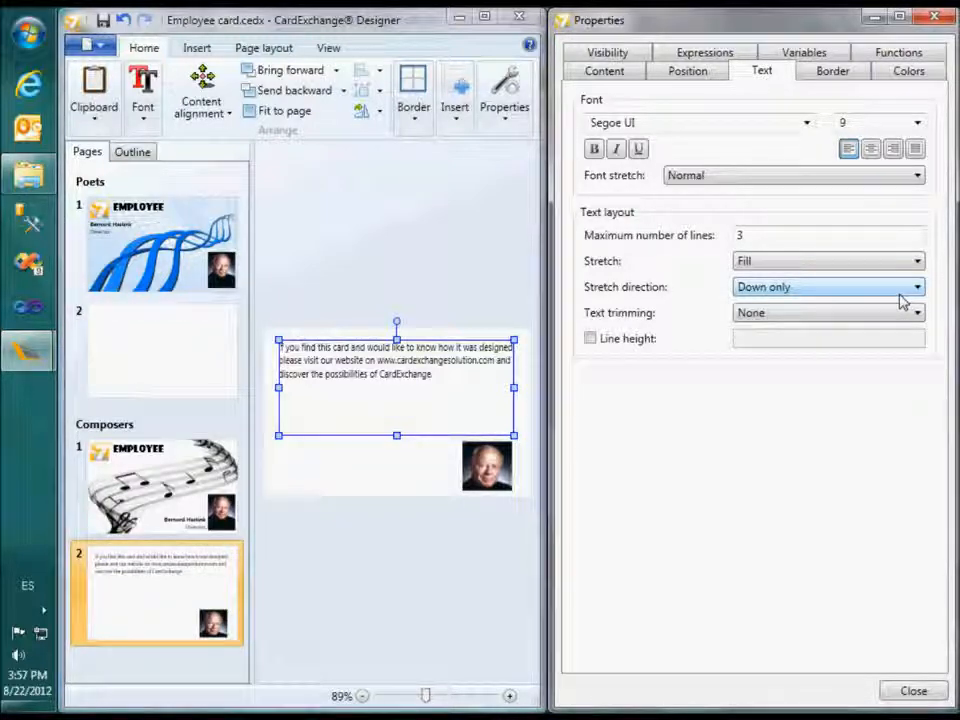
left_click(911, 293)
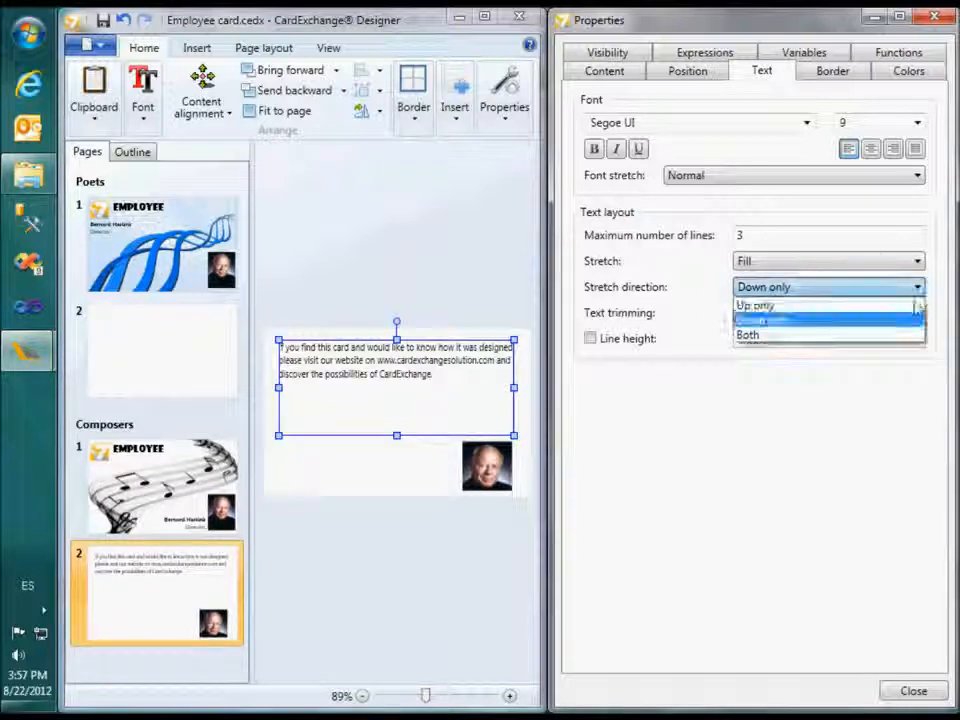
left_click(910, 336)
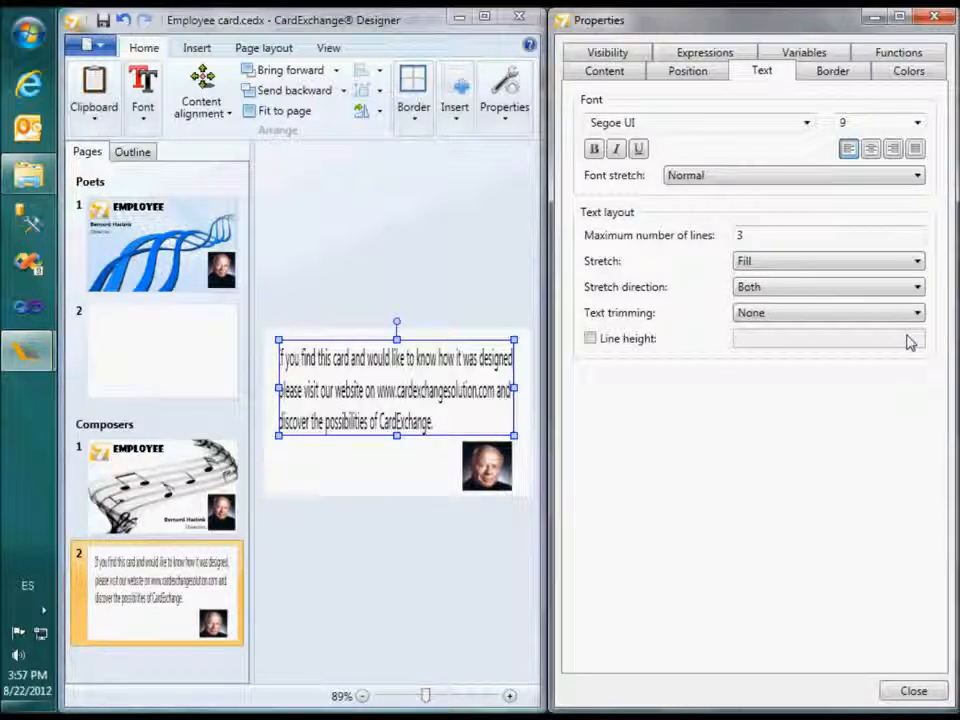
Set the text box's stretch to None, try Word ellipsis as its text trimming and settle on Character ellipsis
left_click(917, 262)
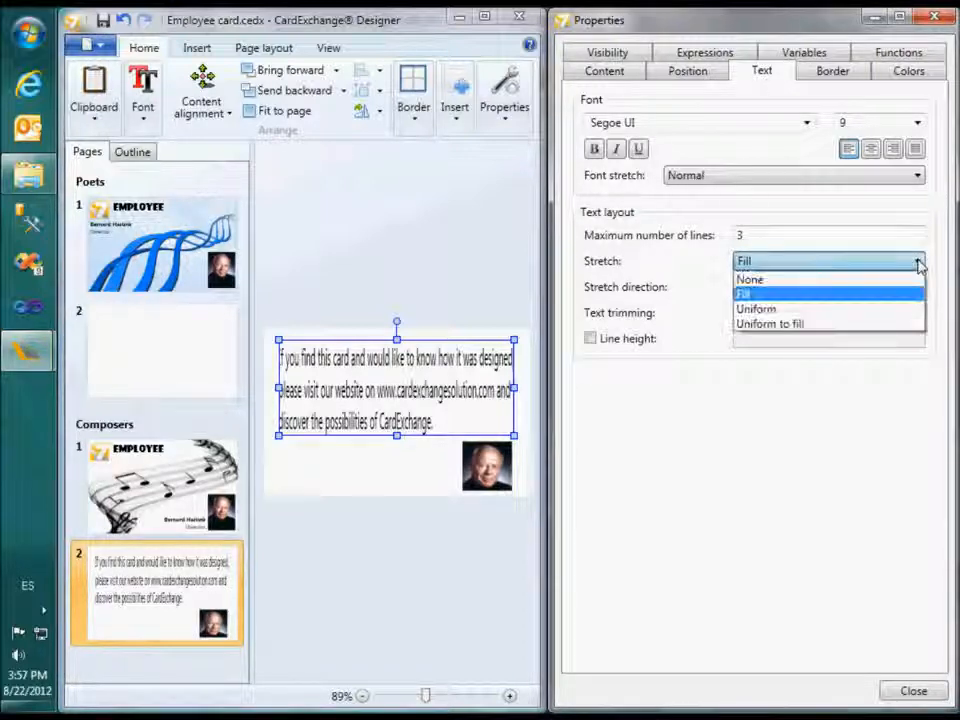
left_click(912, 279)
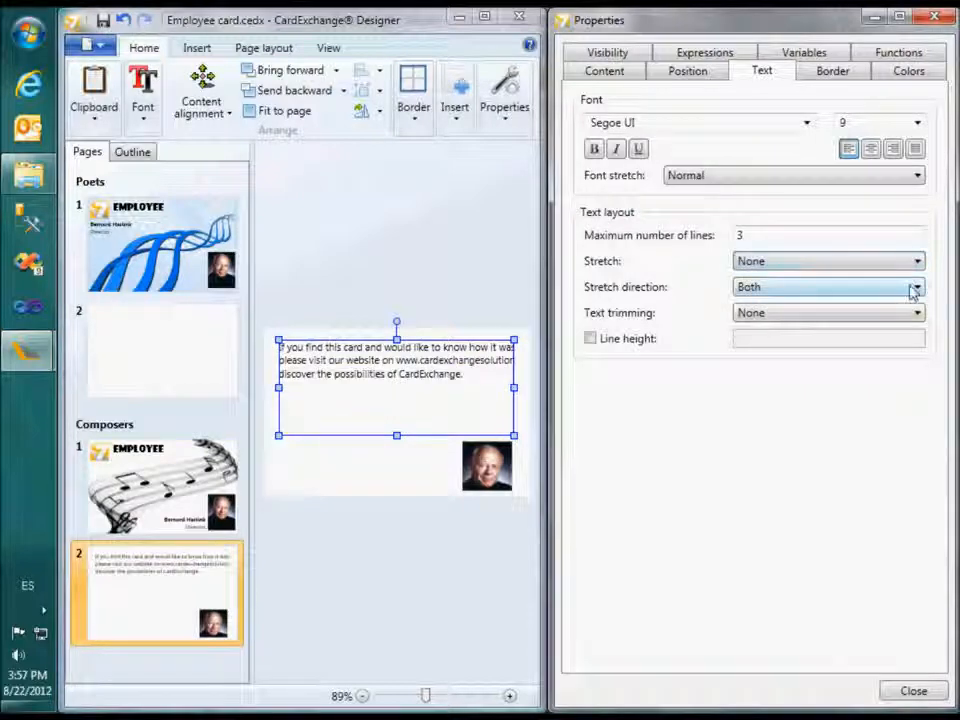
left_click(917, 312)
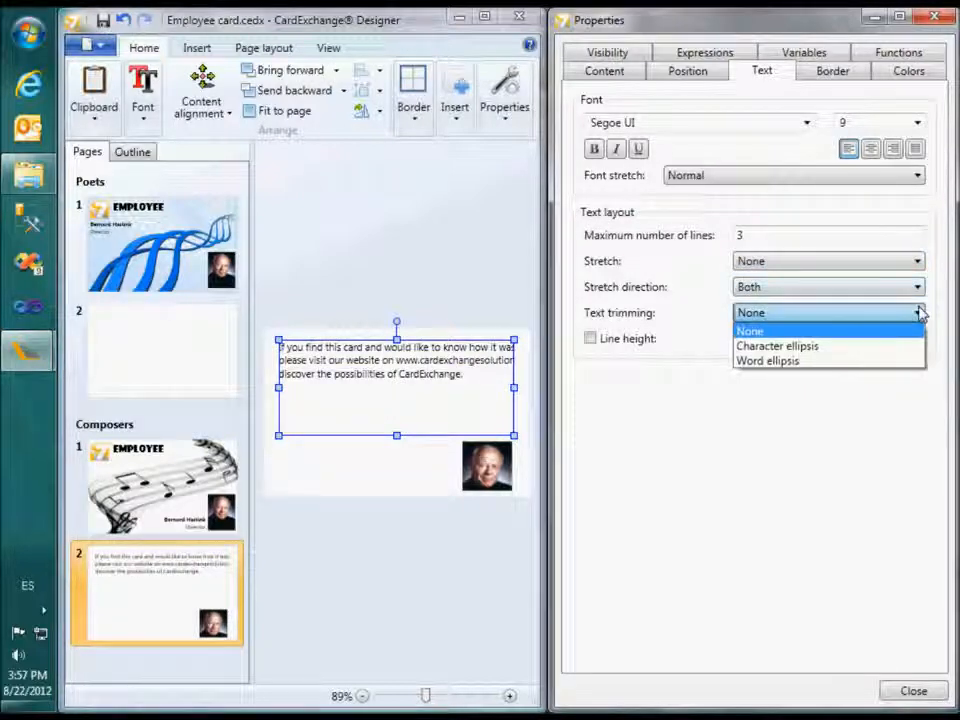
left_click(870, 362)
left_click(921, 314)
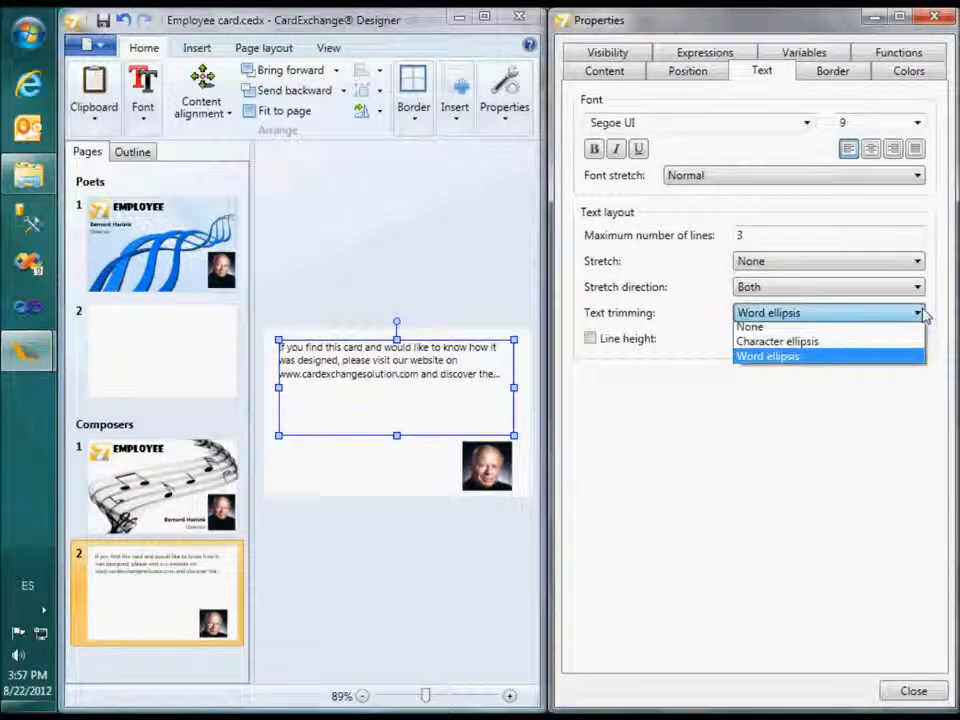
left_click(838, 342)
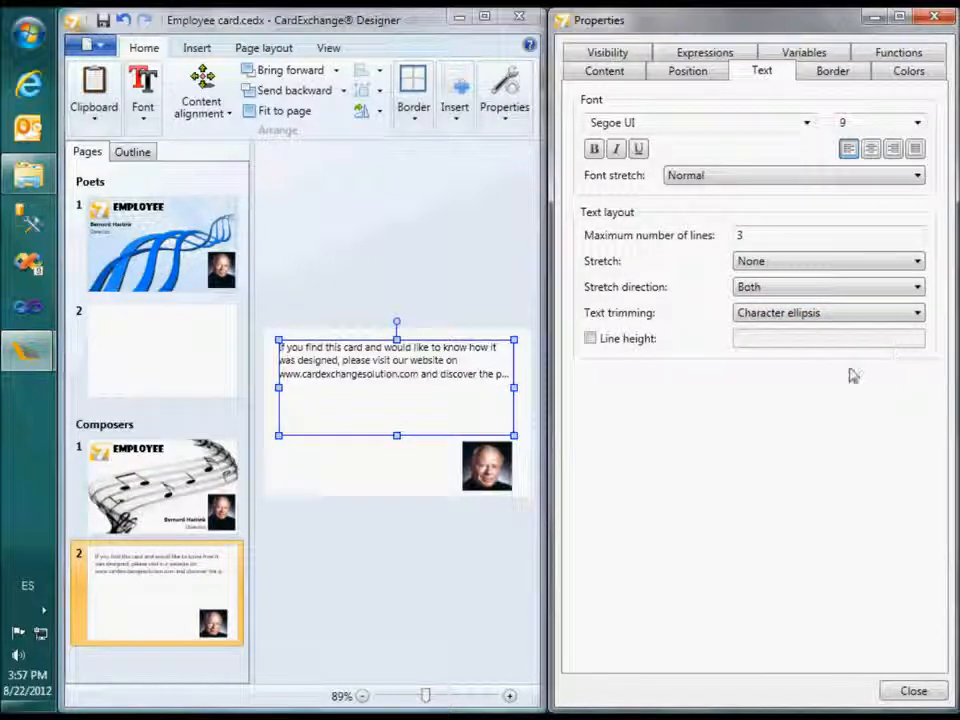
Try custom line heights of 0.30 and 0.35 inches on the text box and turn the custom line height off again
left_click(592, 340)
left_click(769, 345)
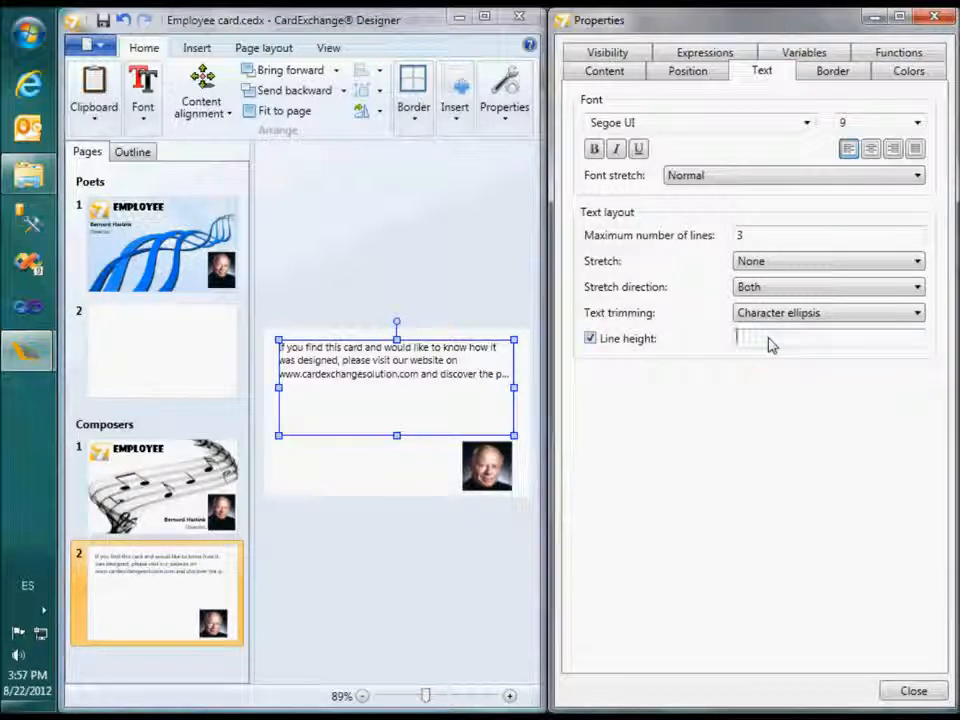
type("0.3")
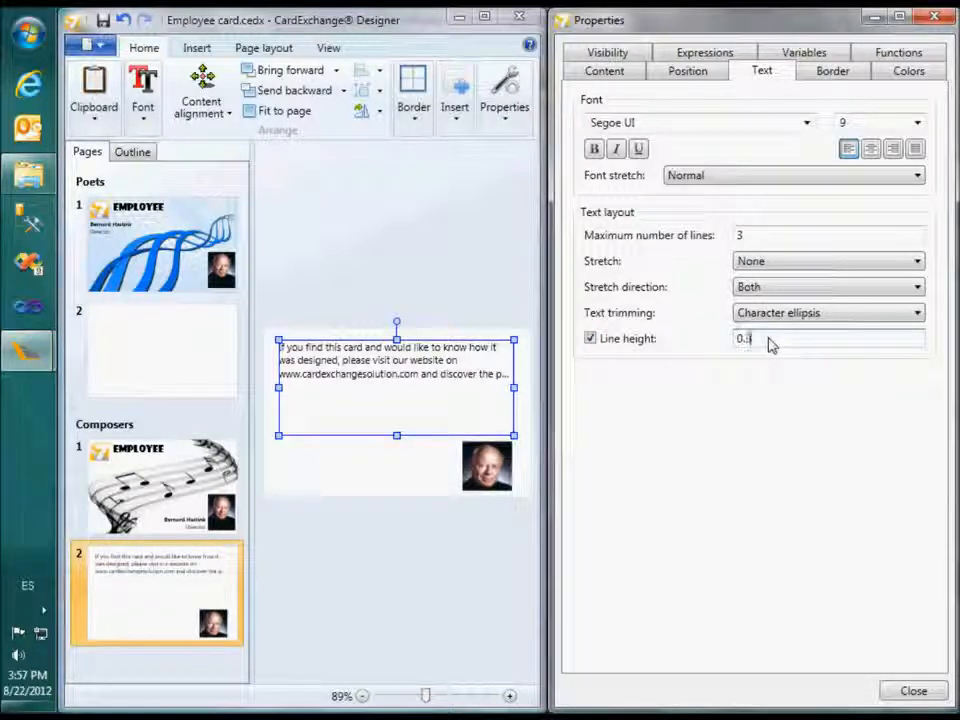
key("Return")
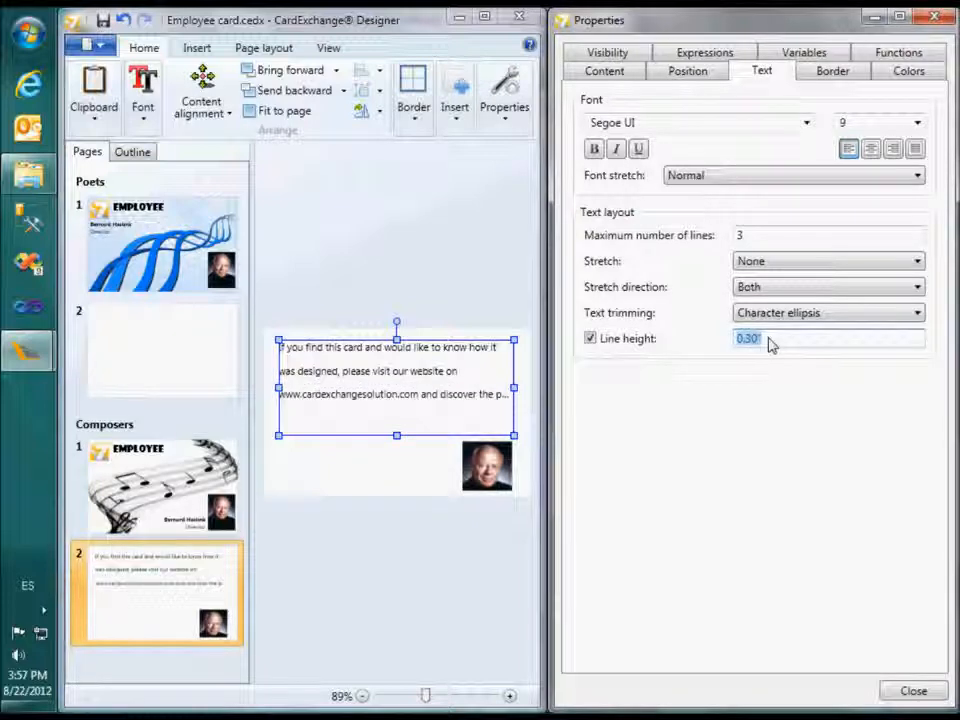
type("0.35")
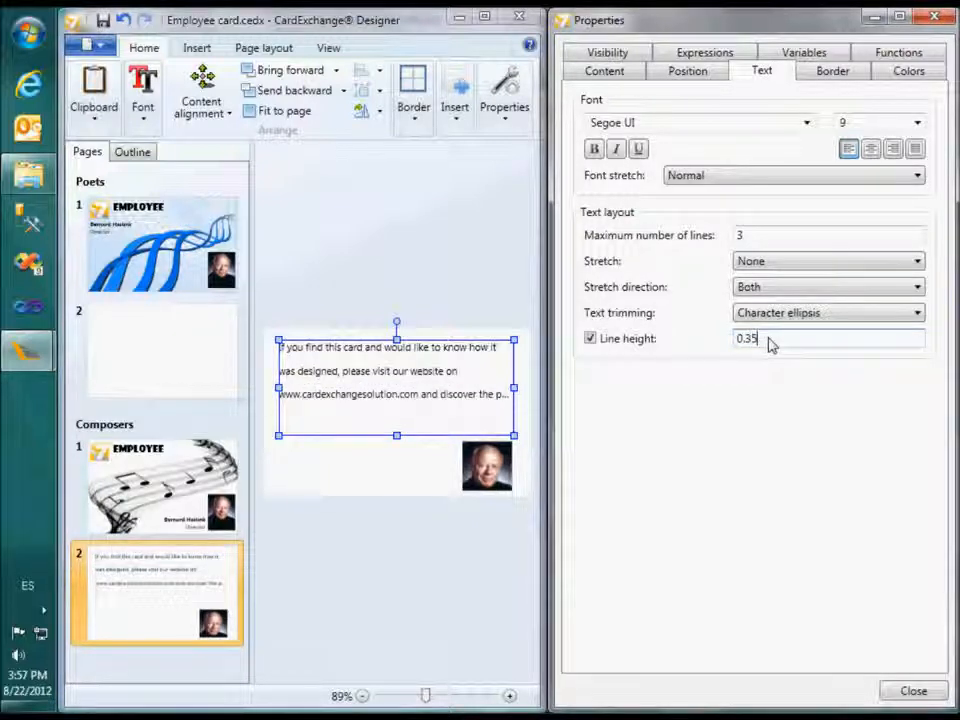
key("Return")
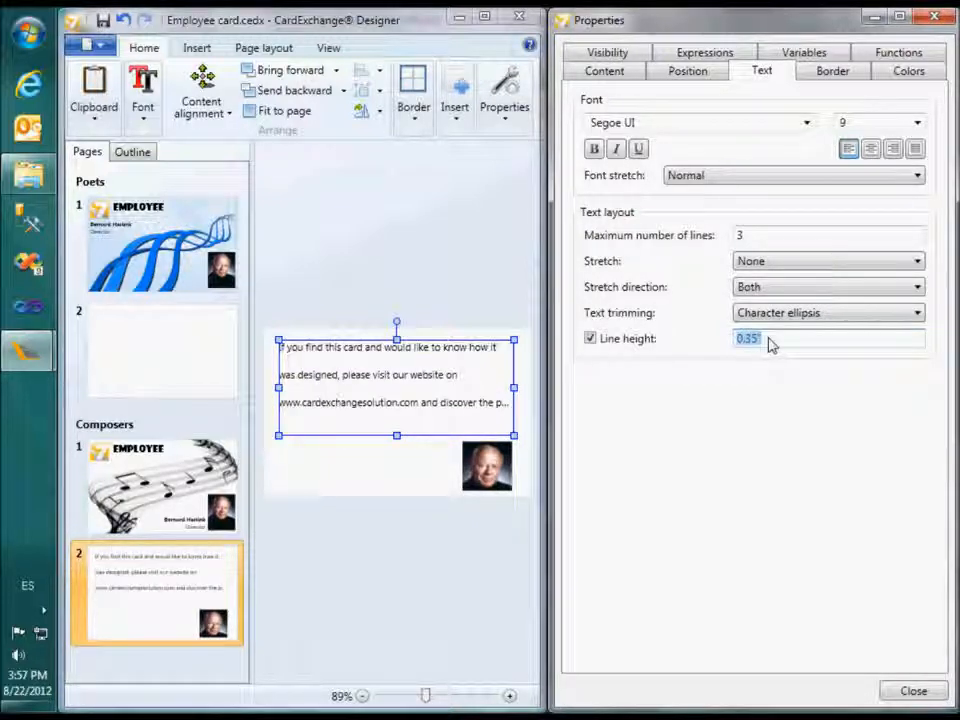
left_click(591, 339)
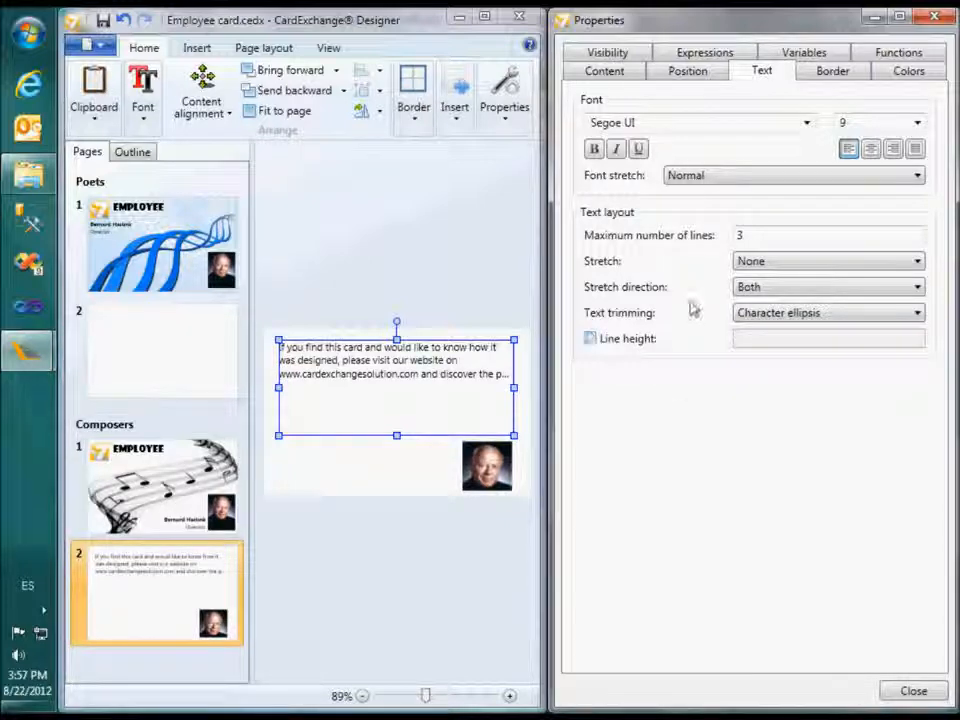
Set the text box's stretch to Uniform and its maximum number of lines to 4
left_click(917, 261)
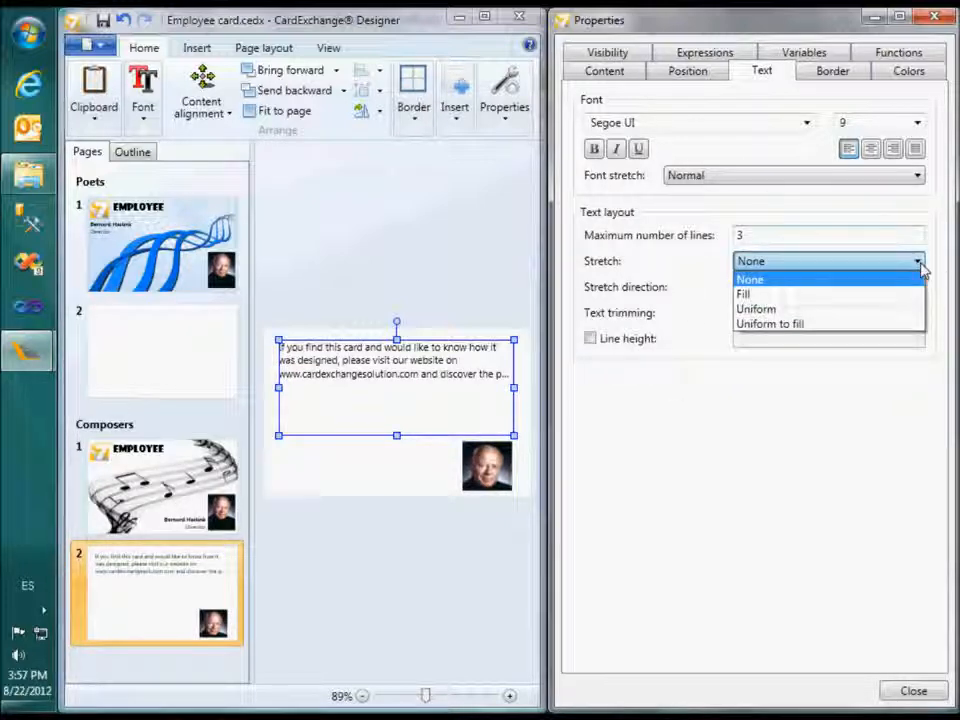
left_click(880, 309)
key("BackSpace")
type("4")
key("Return")
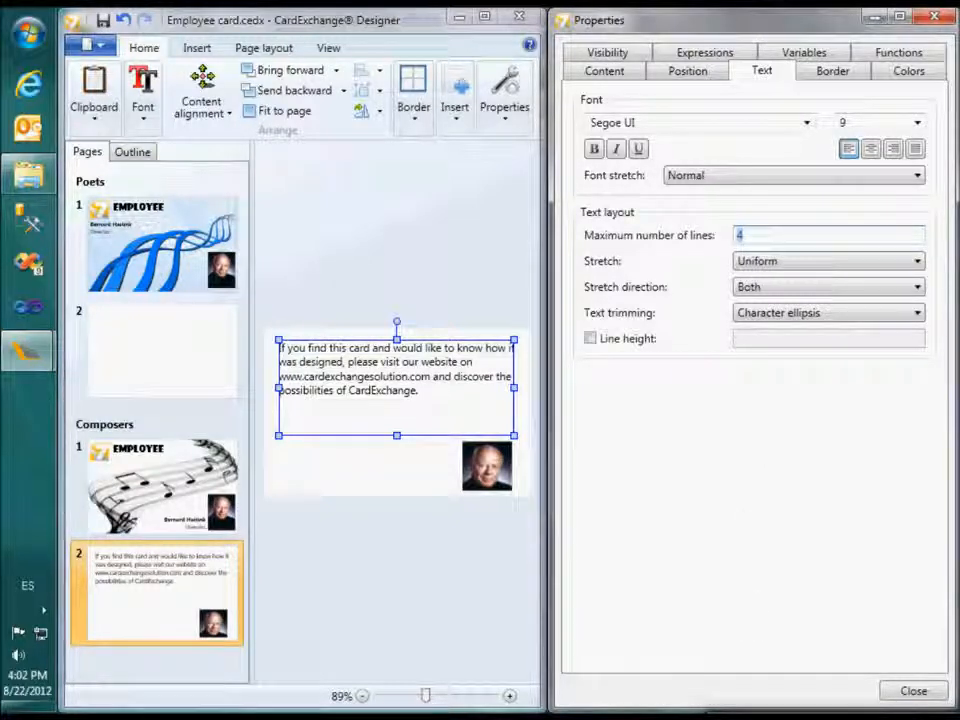
Add a border on all sides of the text box with thickness 5
left_click(415, 122)
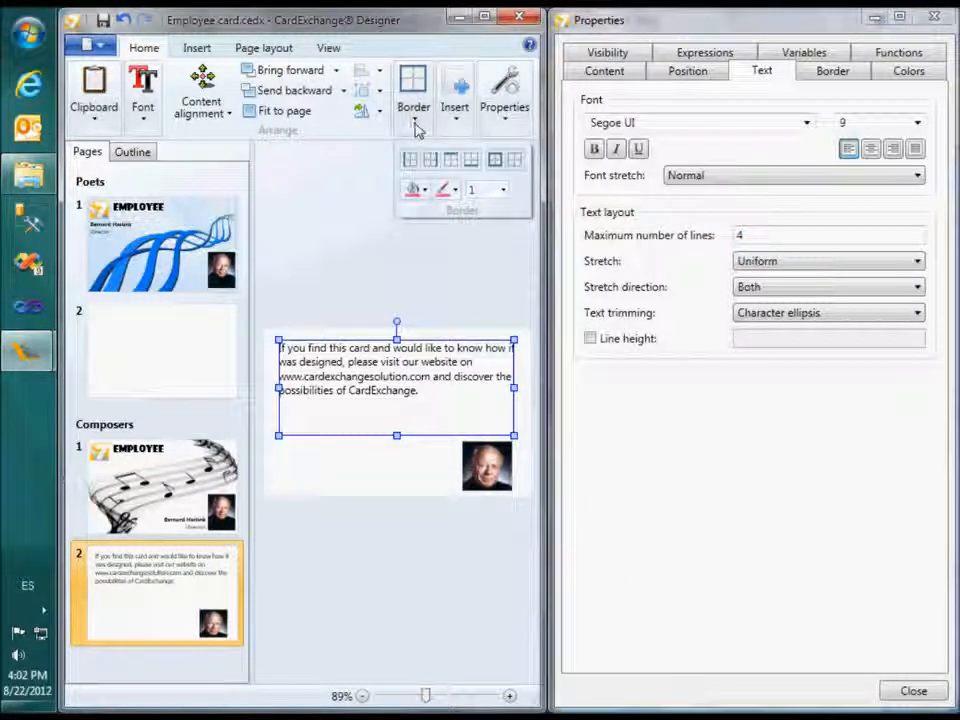
left_click(496, 160)
left_click(413, 121)
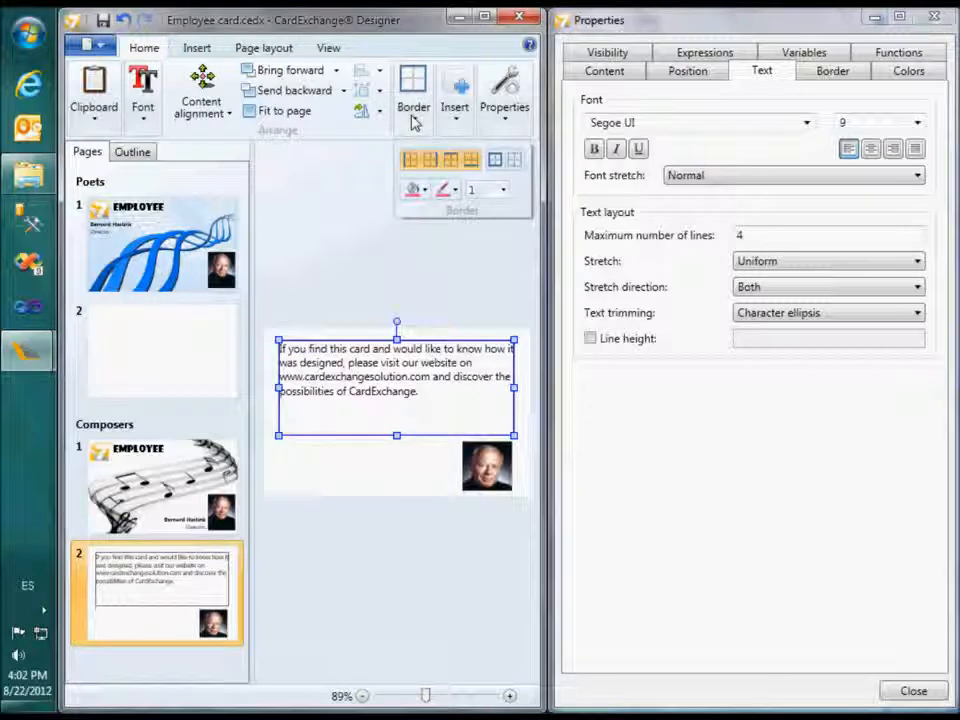
left_click(505, 192)
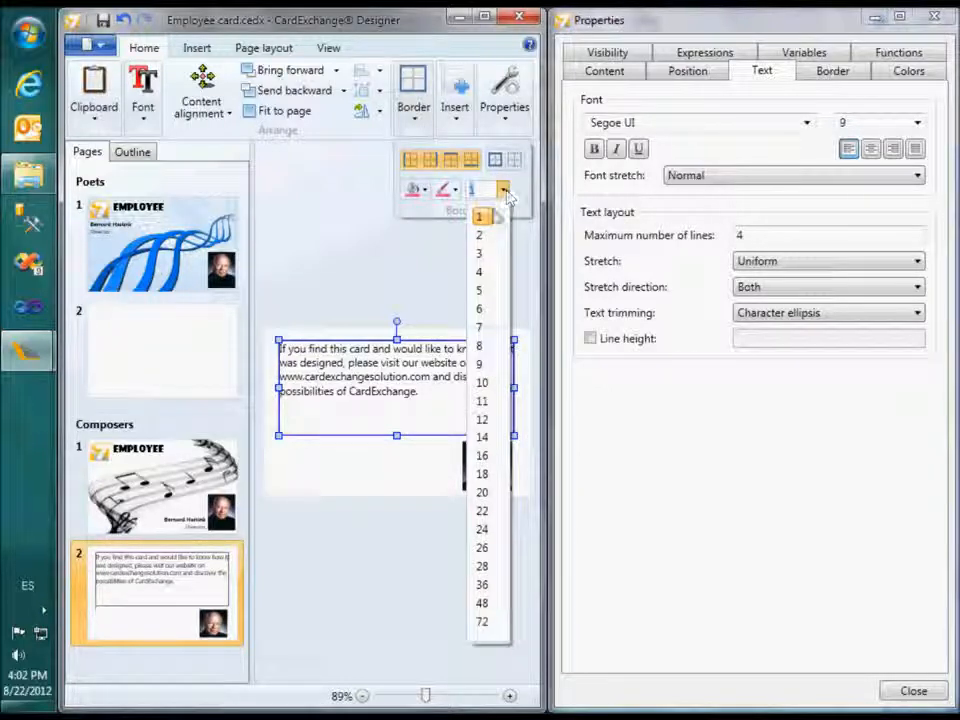
left_click(481, 291)
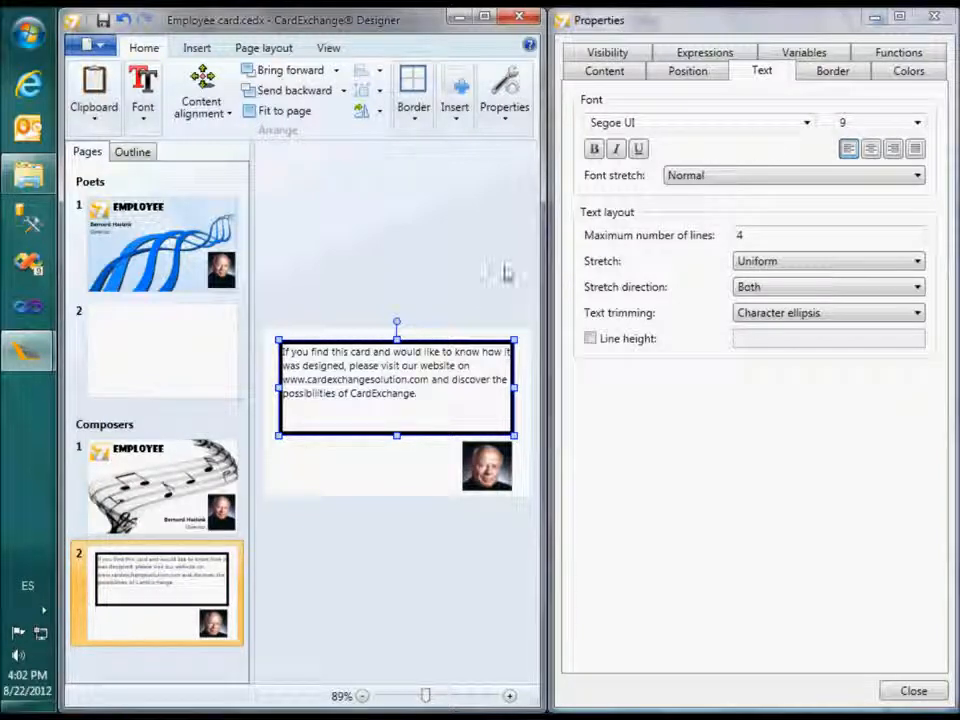
Set the text box's top and bottom border thickness to 0.02 inches
left_click(838, 73)
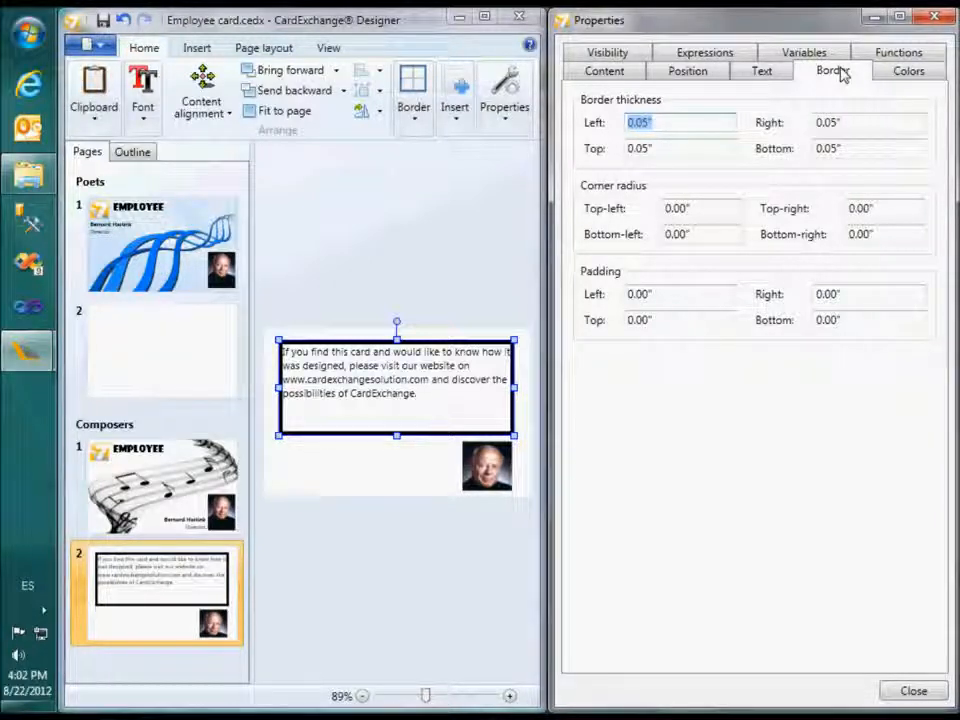
key("Tab")
key("Tab")
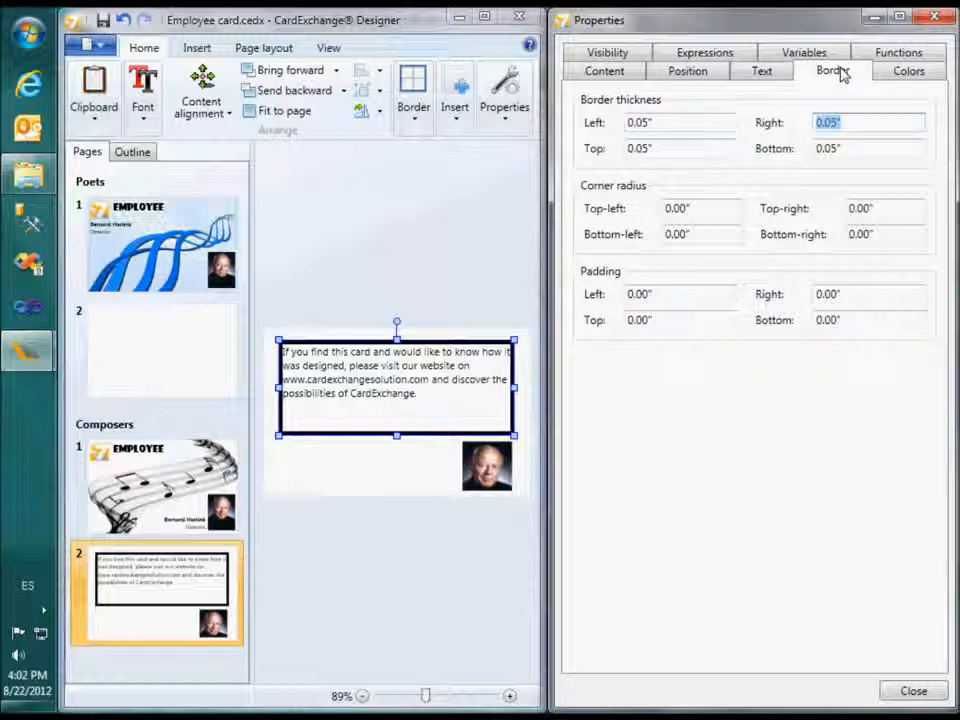
type("0.02")
key("Tab")
type("0.02")
key("Tab")
Round all four corners of the text box's border with a radius of 0.10 inches
type("0.10")
key("Tab")
type("0.10")
key("Tab")
type("0.10")
key("Tab")
type("0.10")
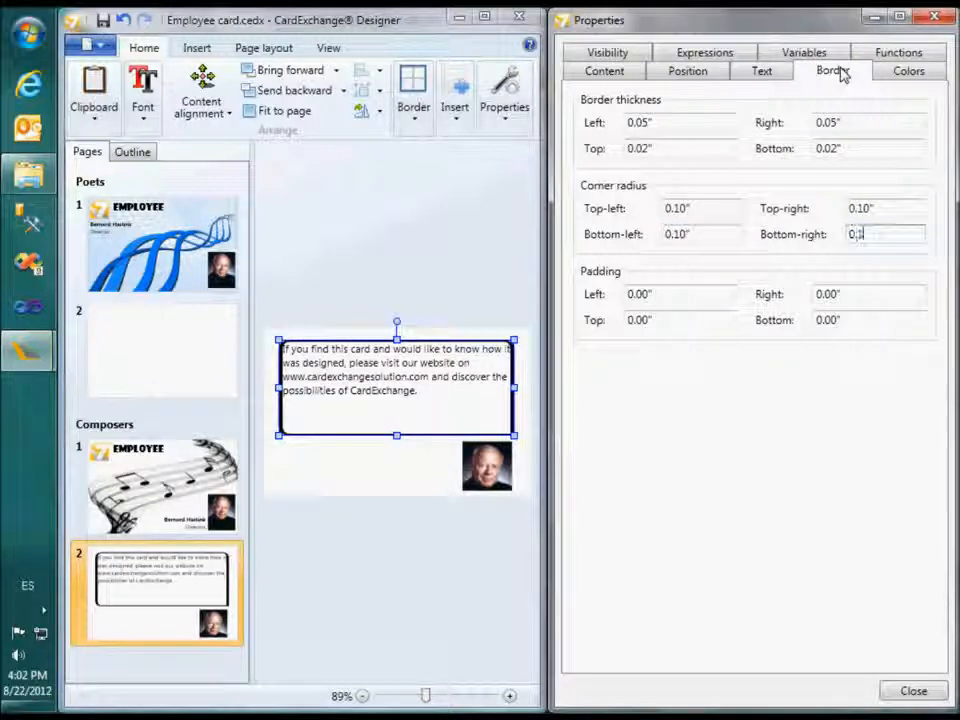
key("Tab")
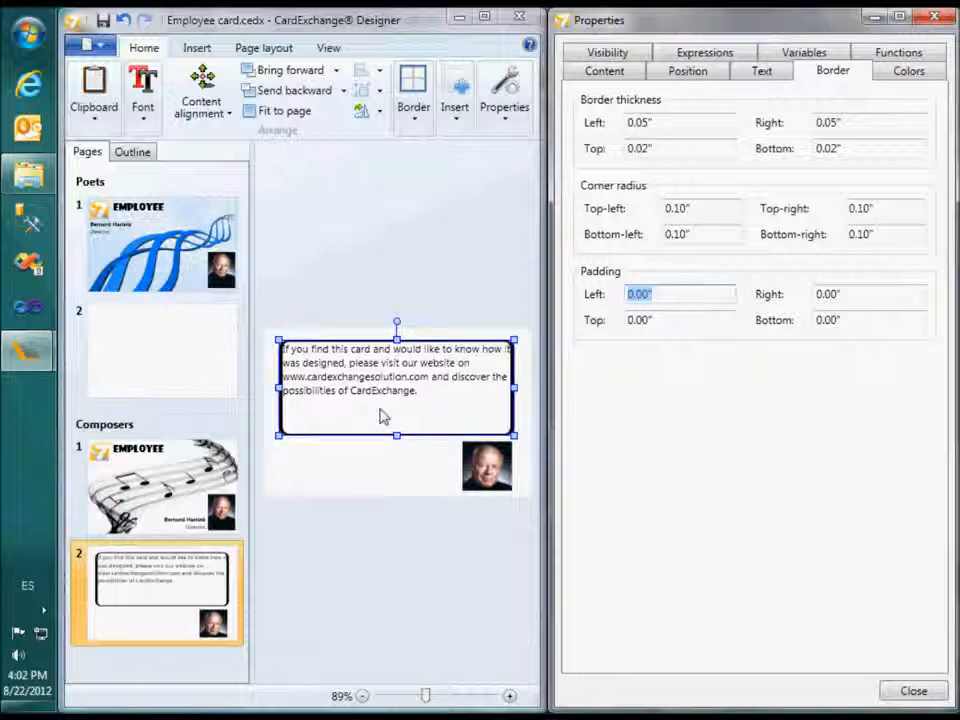
Align the text box's content to the top center and set its padding to 0.1 inches on all four sides
left_click(229, 116)
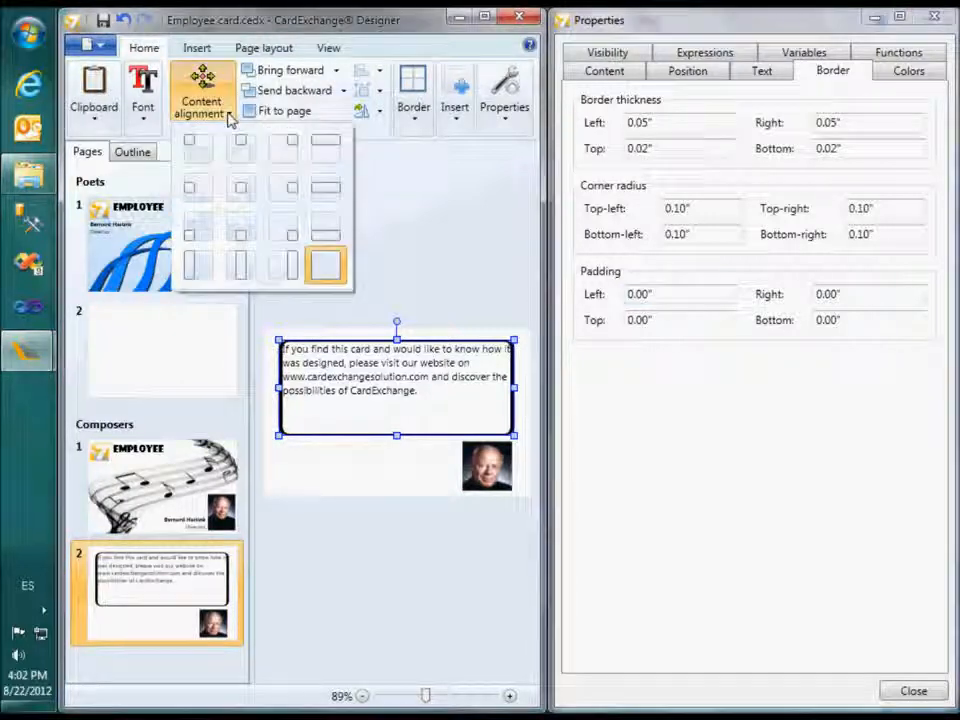
left_click(241, 145)
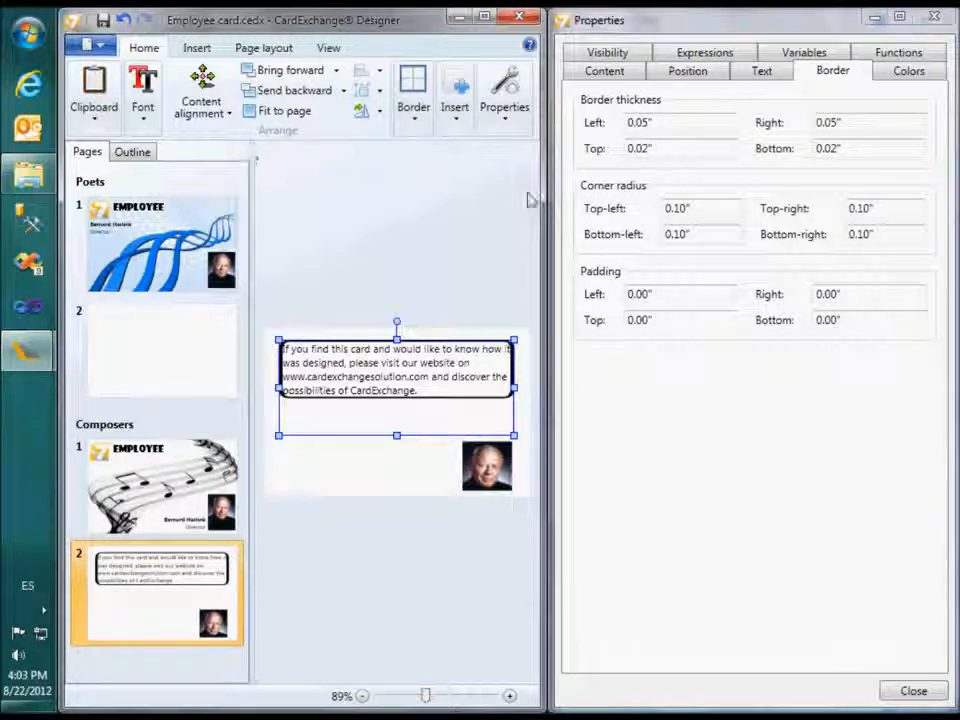
left_click(680, 299)
double_click(682, 300)
type("0.1")
key("Tab")
type("0.1")
key("Tab")
type("0.1")
key("Tab")
type("0.1")
key("Tab")
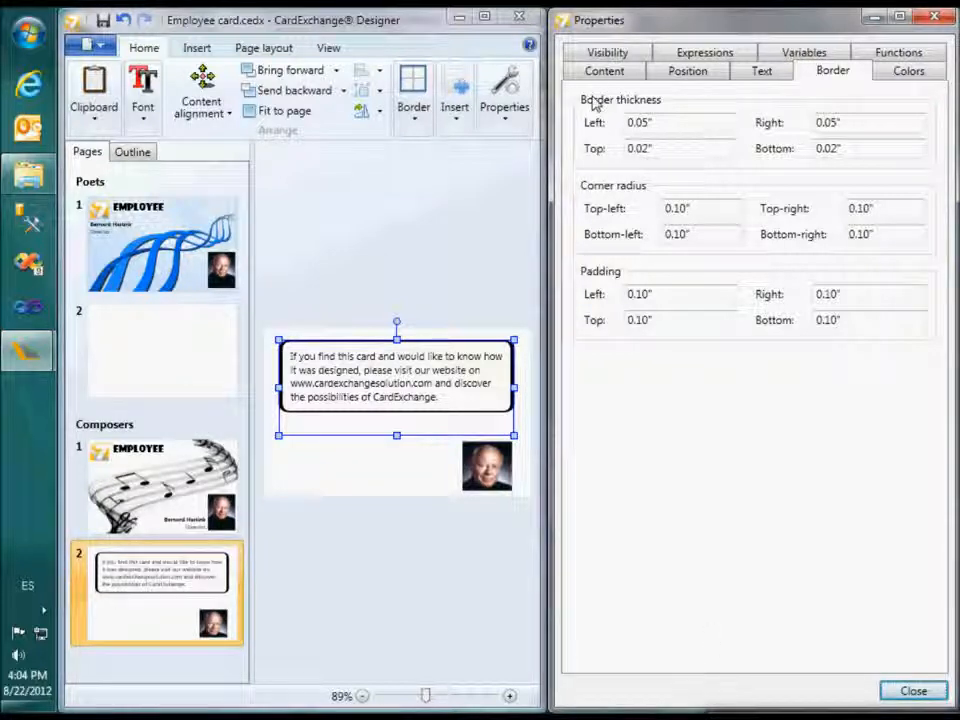
Set the opacity of the photo on Composers page 2 to 20%
left_click(475, 474)
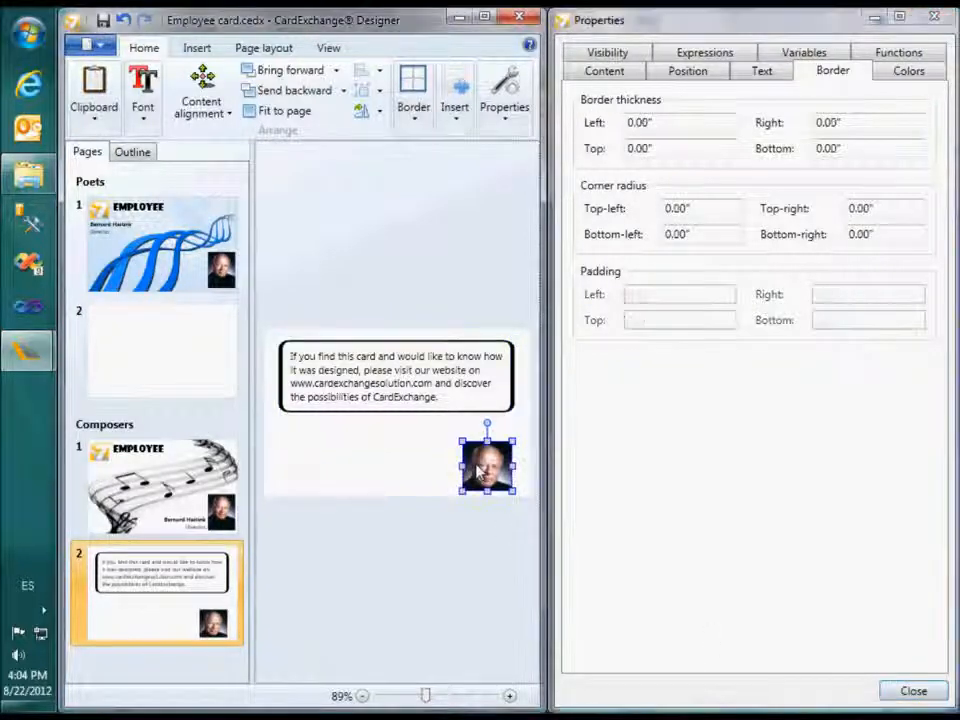
left_click(608, 52)
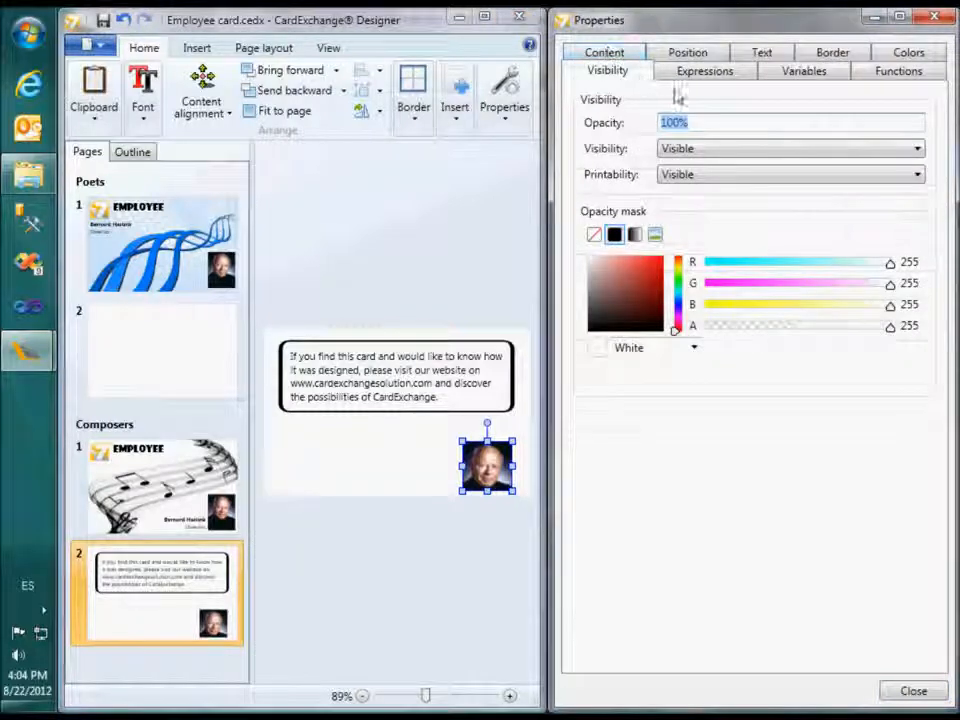
left_click(711, 122)
double_click(711, 122)
type("20")
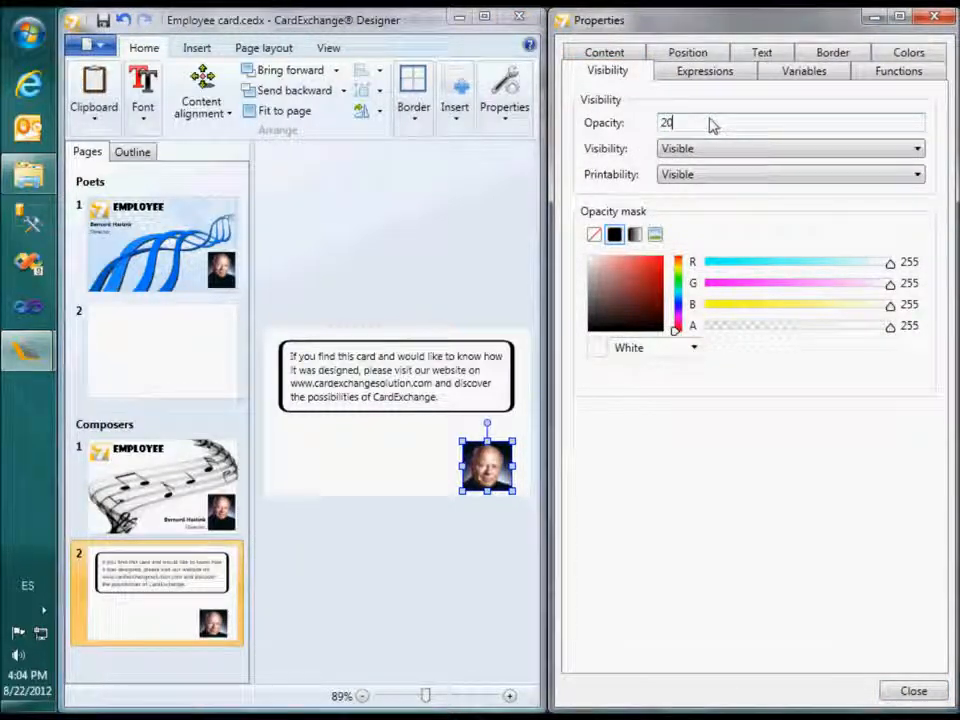
key("Return")
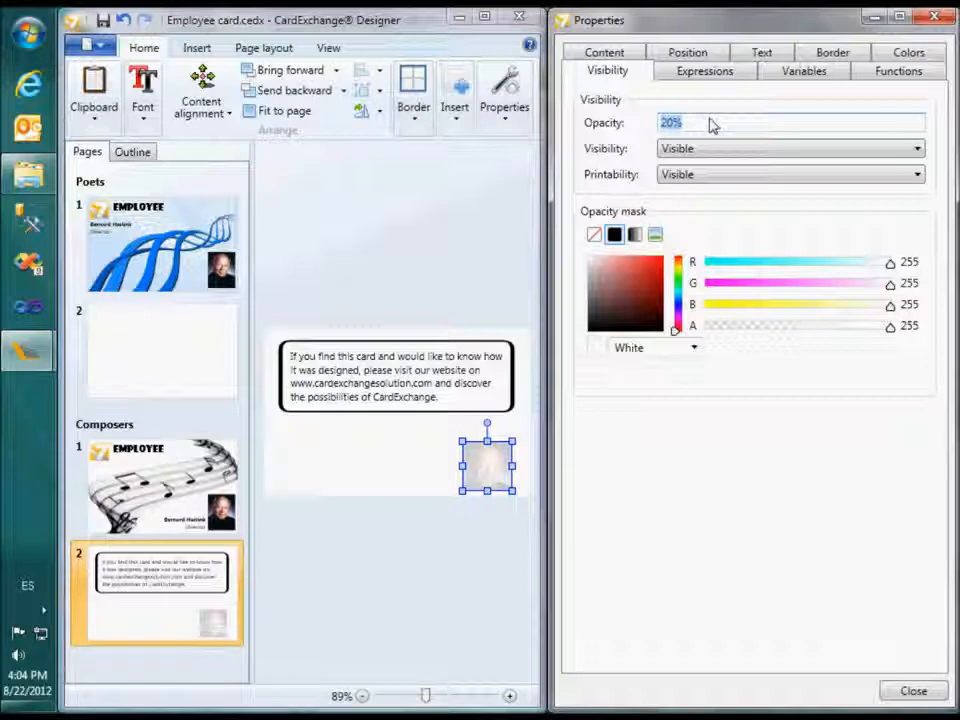
Try a radial gradient as the photo's opacity mask and replace it with the image Opacity mask.png
left_click(636, 235)
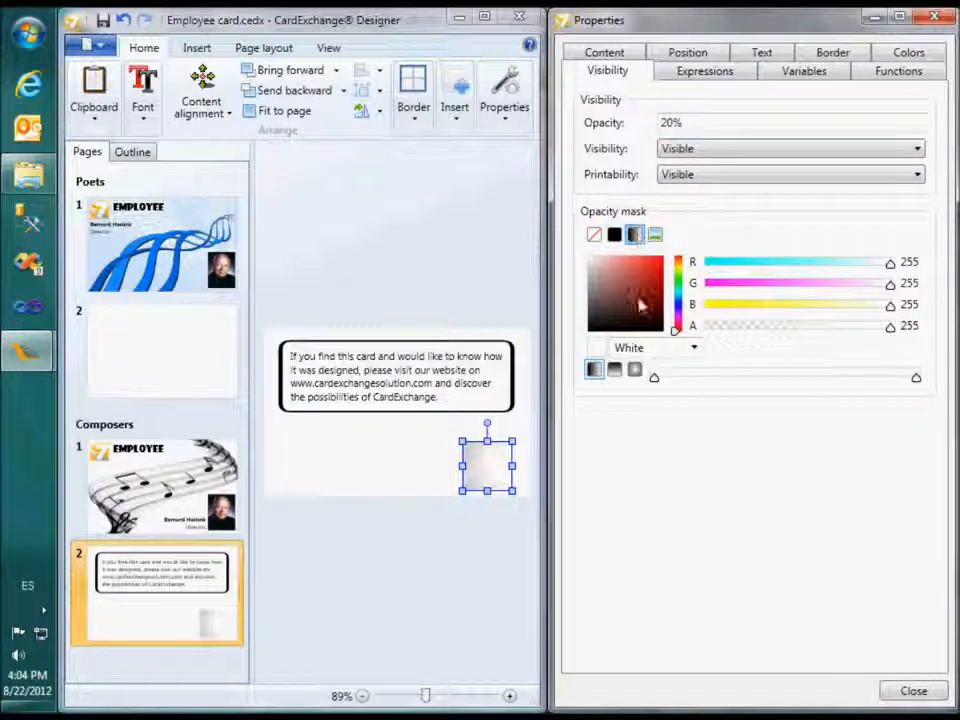
left_click(635, 370)
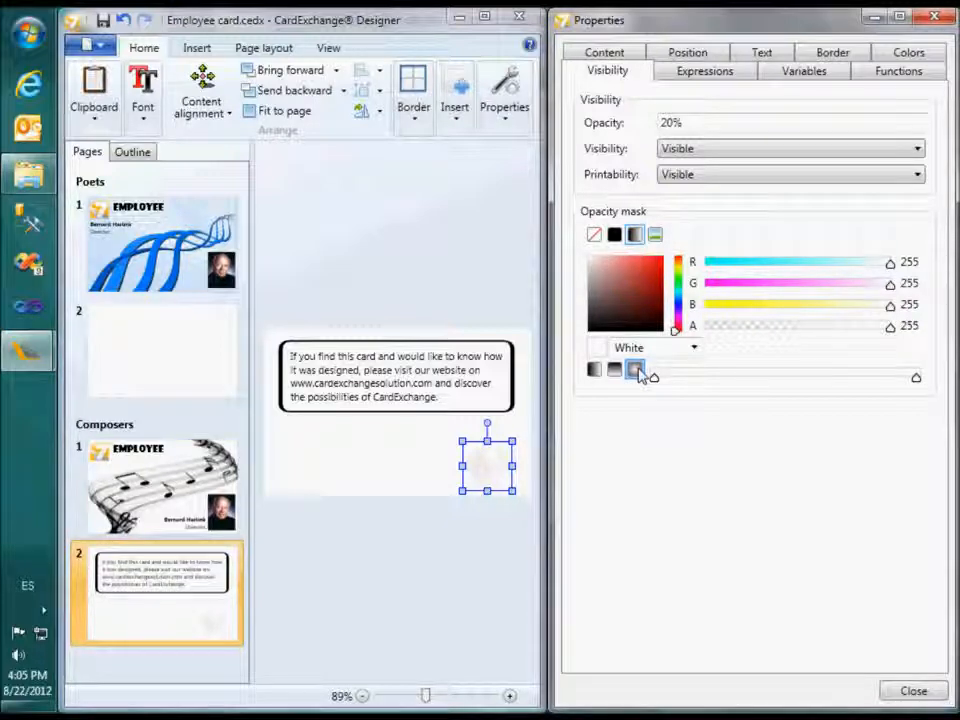
left_click(655, 235)
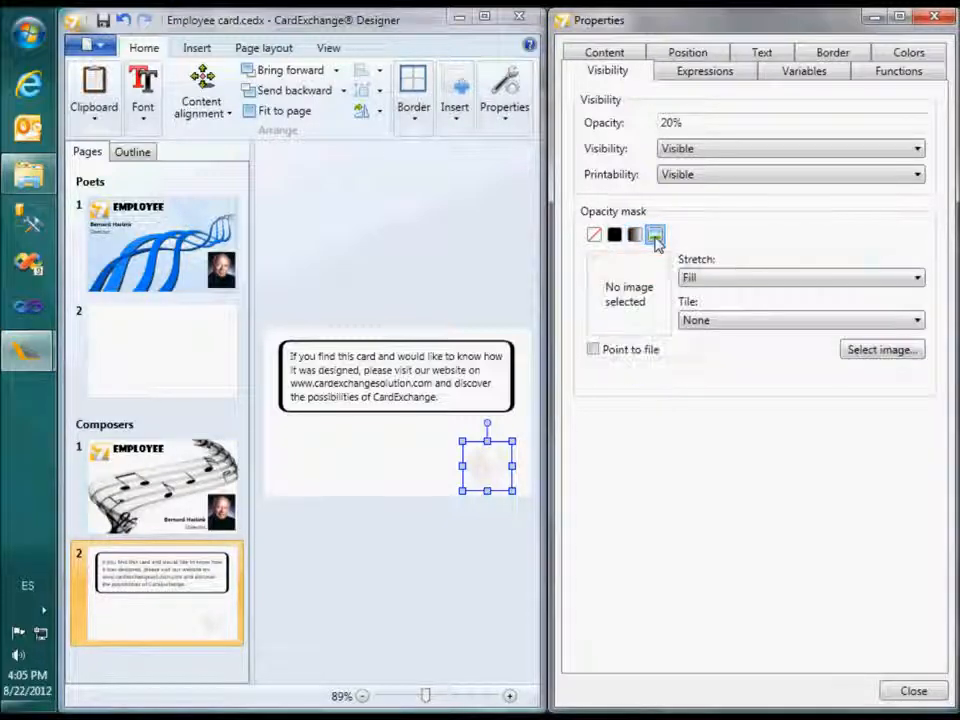
left_click(851, 353)
left_click(800, 340)
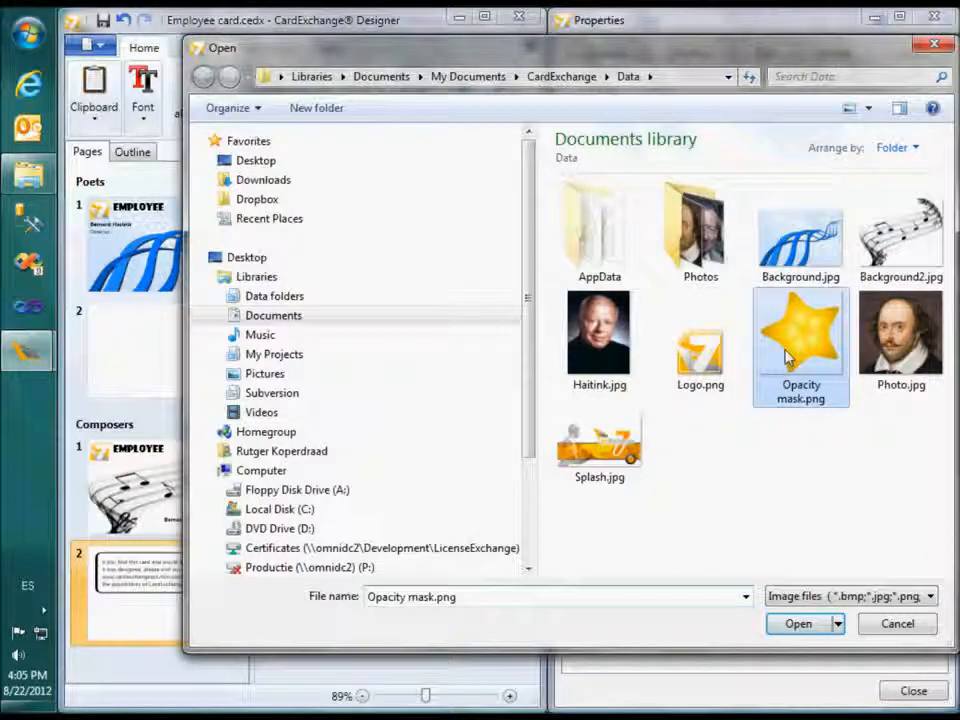
left_click(798, 624)
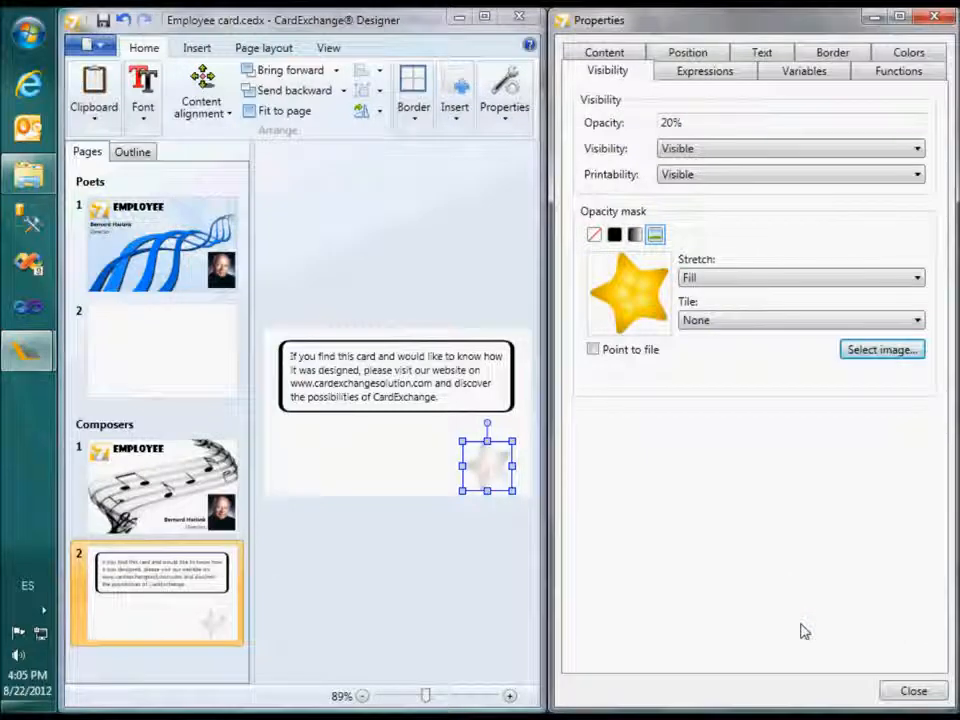